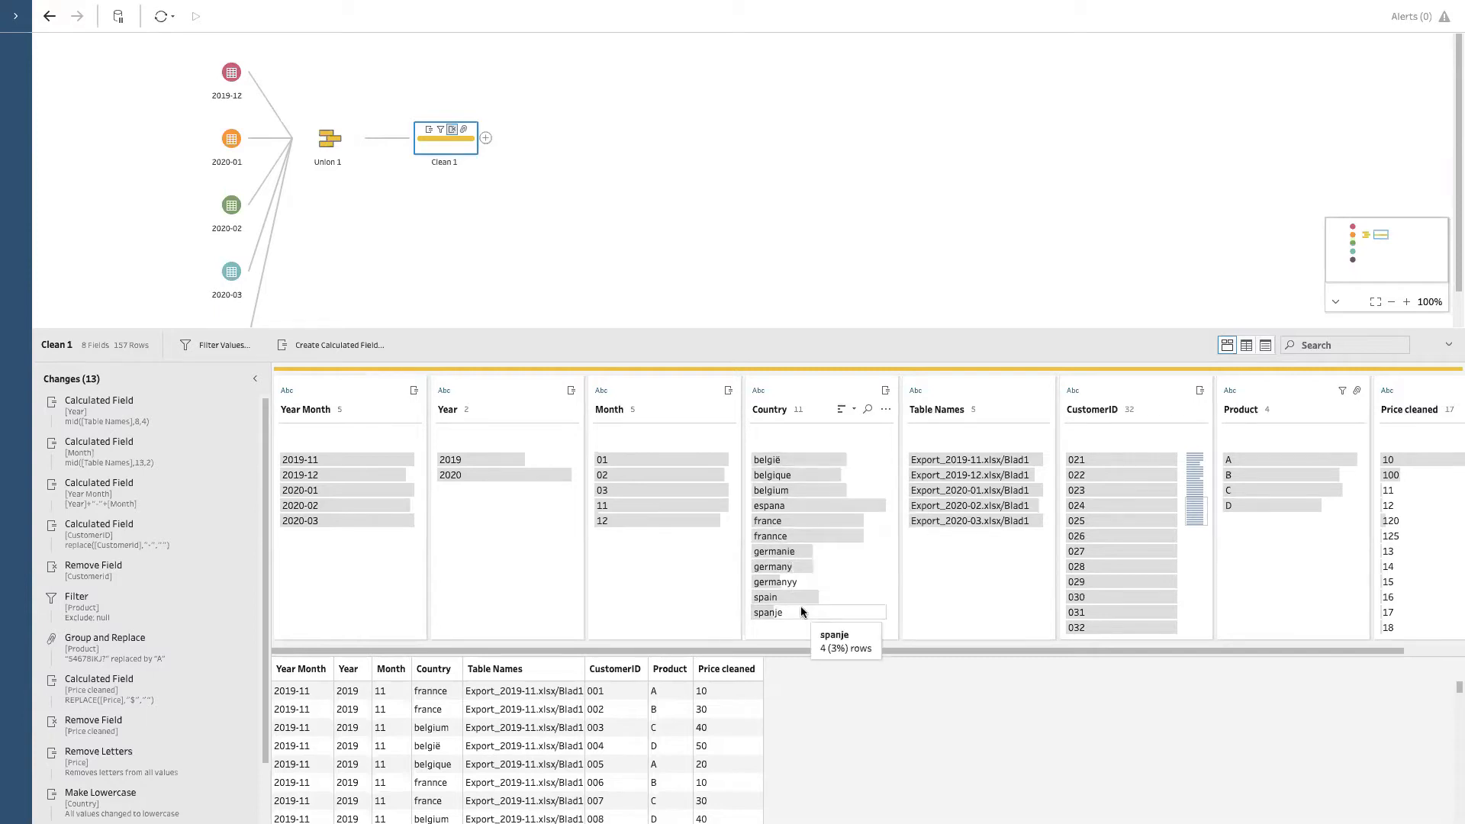
Start a manual group-and-replace on the Country field and group belgique and belgium under belgië.
left_click(886, 410)
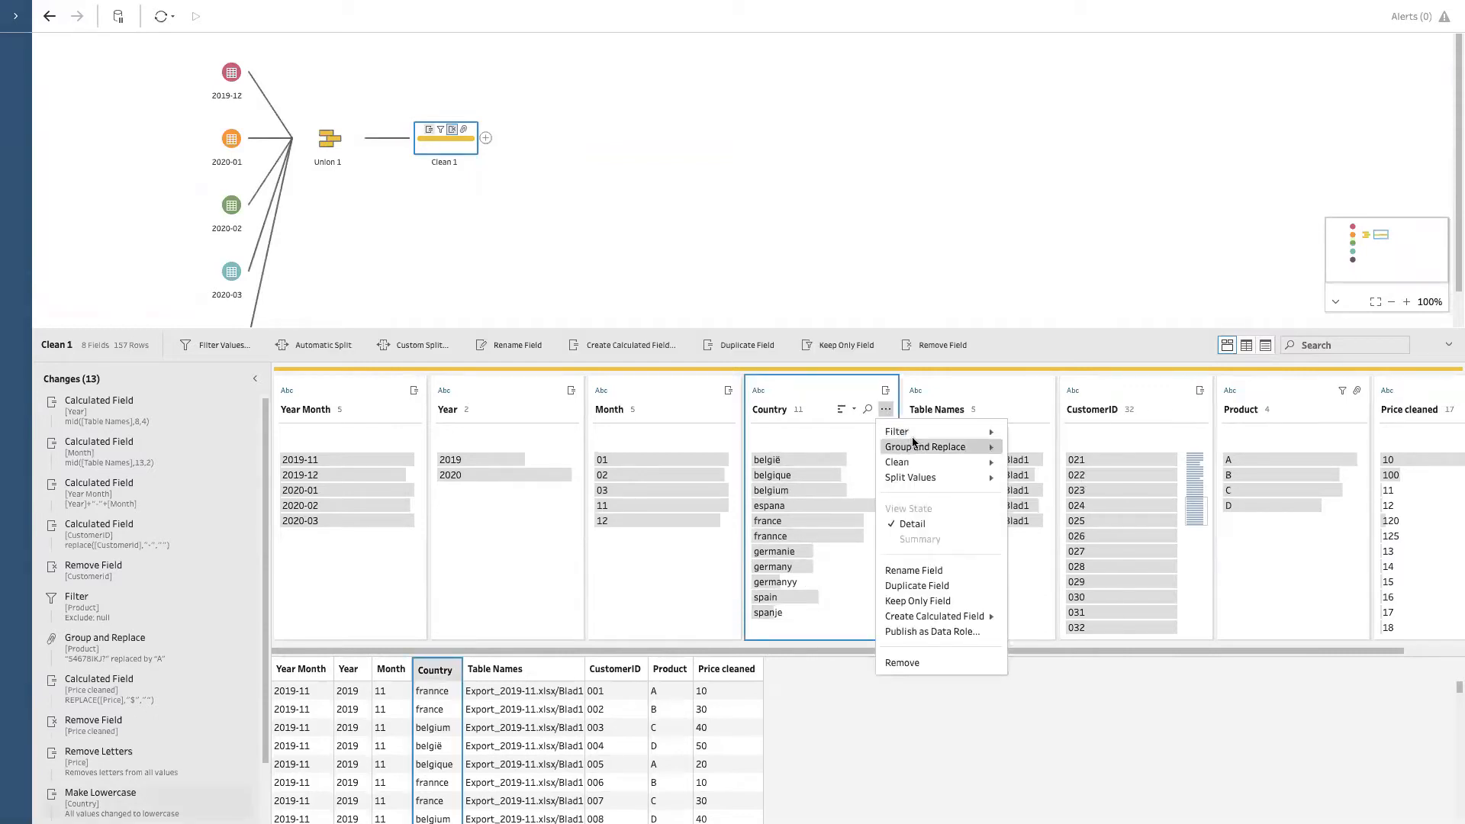
mouse_move(938, 447)
left_click(1054, 463)
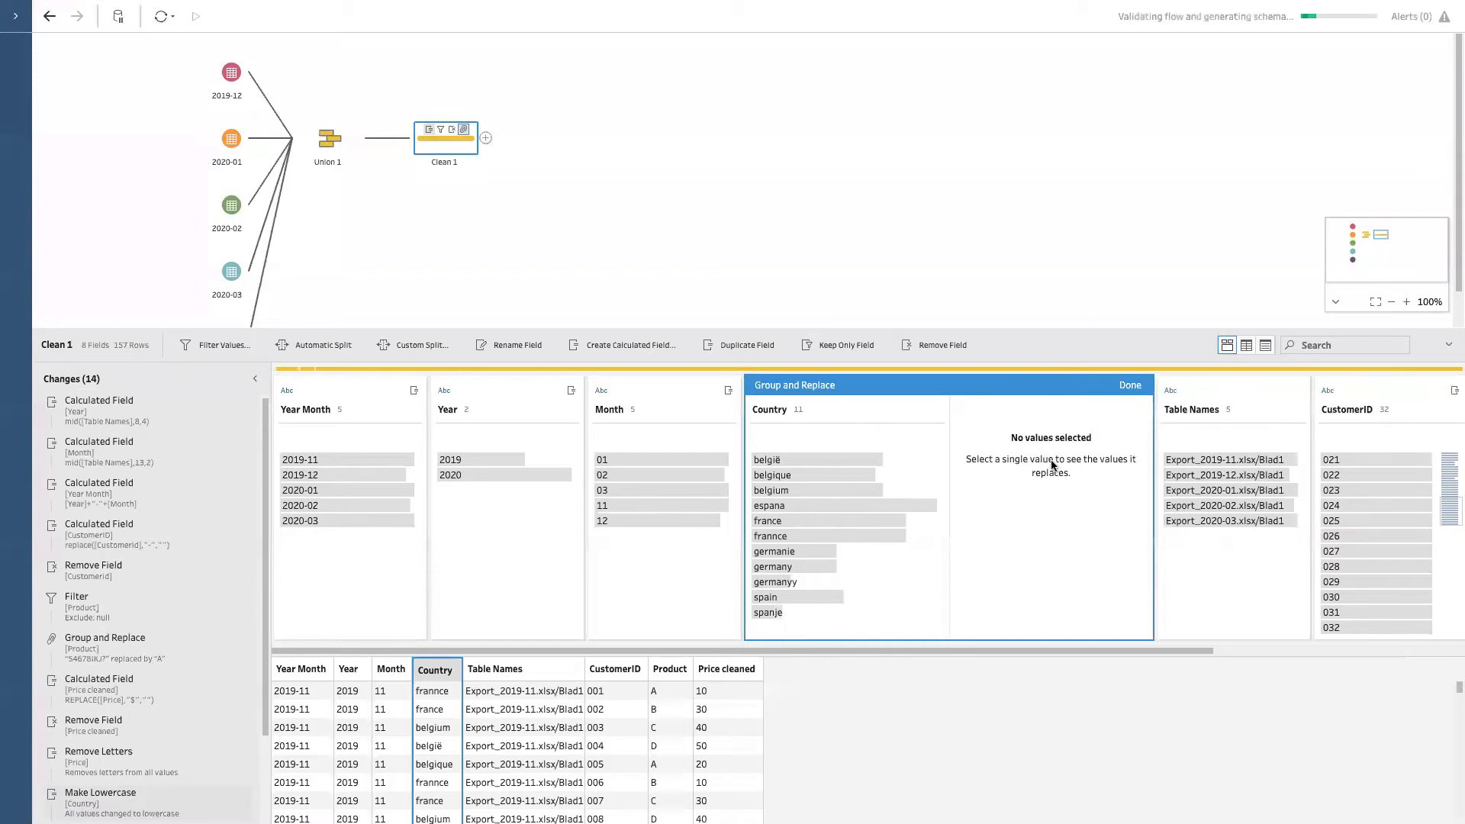
left_click(826, 459)
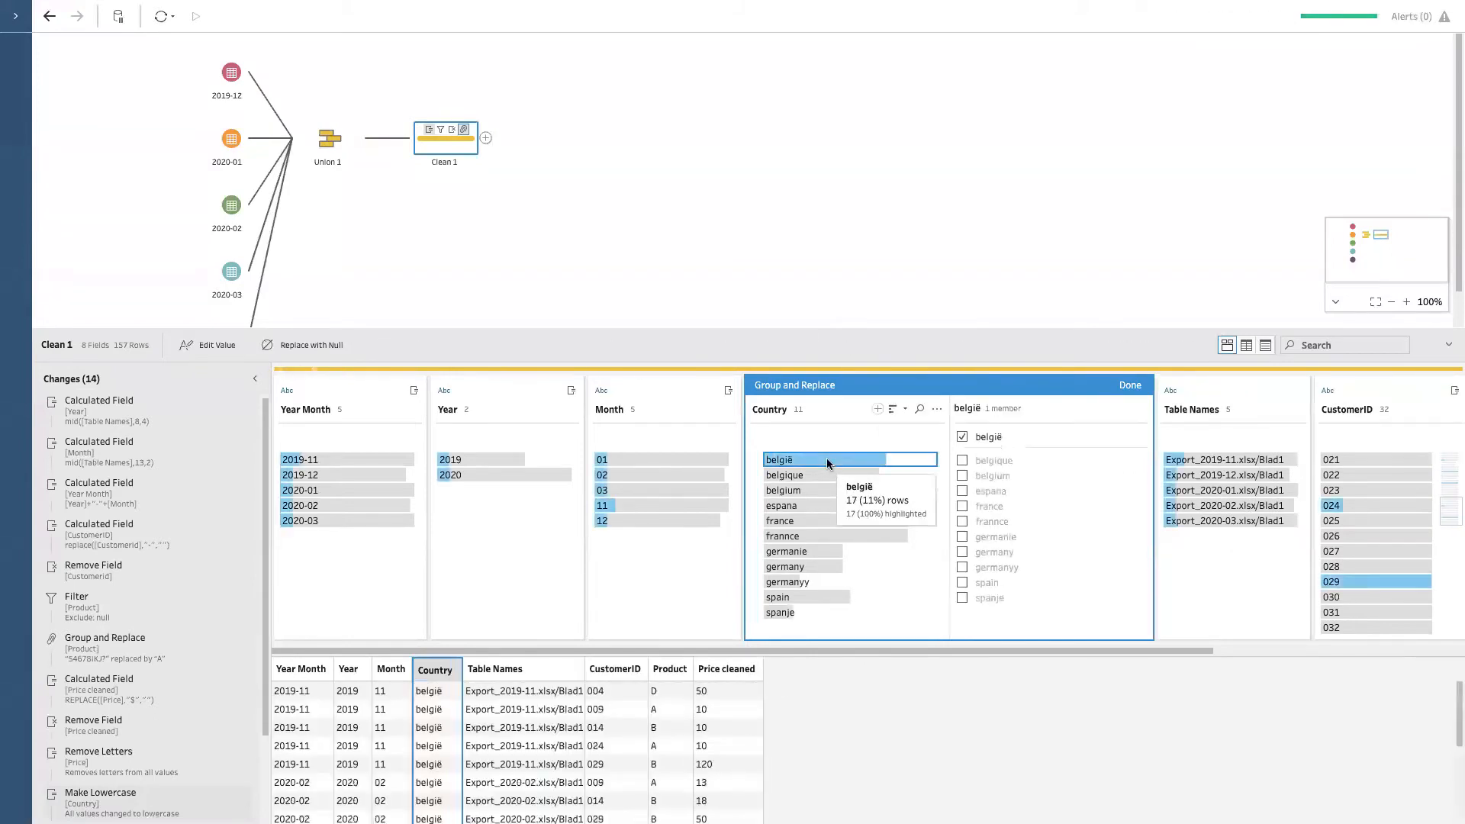
left_click(962, 461)
left_click(963, 476)
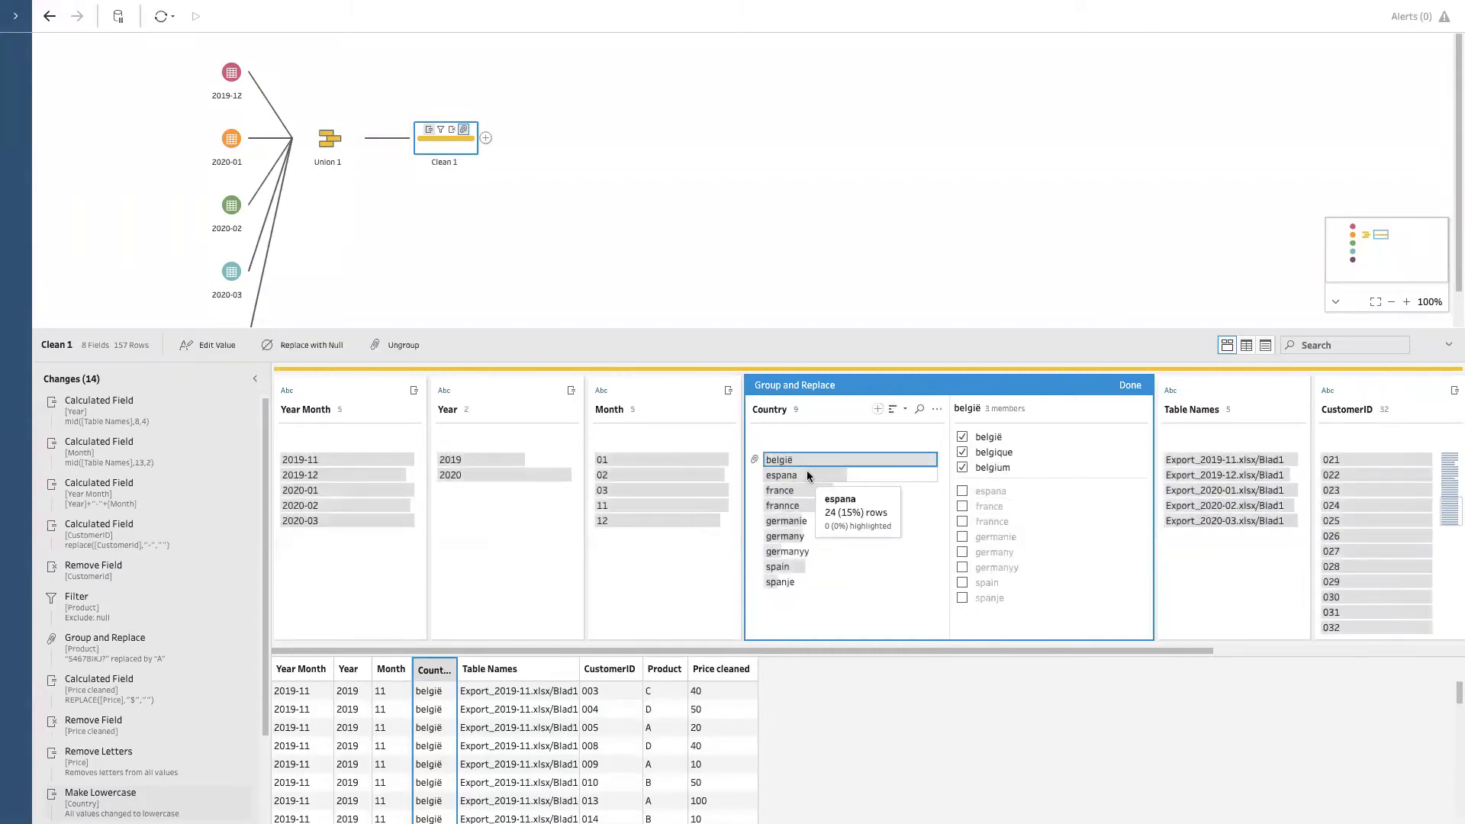
Group spanje and spain under espana in the Country field, leaving germanyy out of the group.
left_click(806, 474)
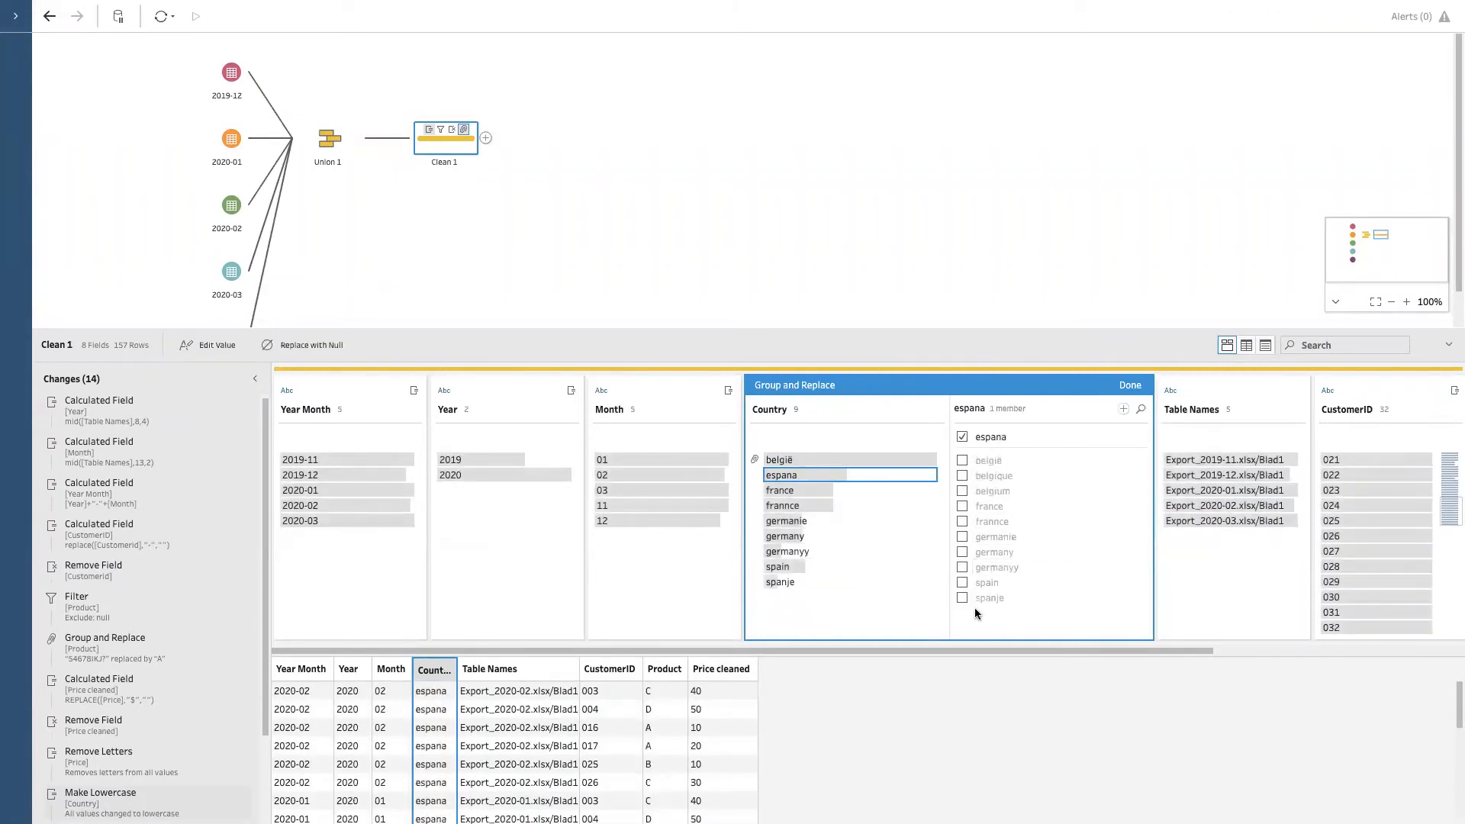
left_click(963, 599)
left_click(963, 599)
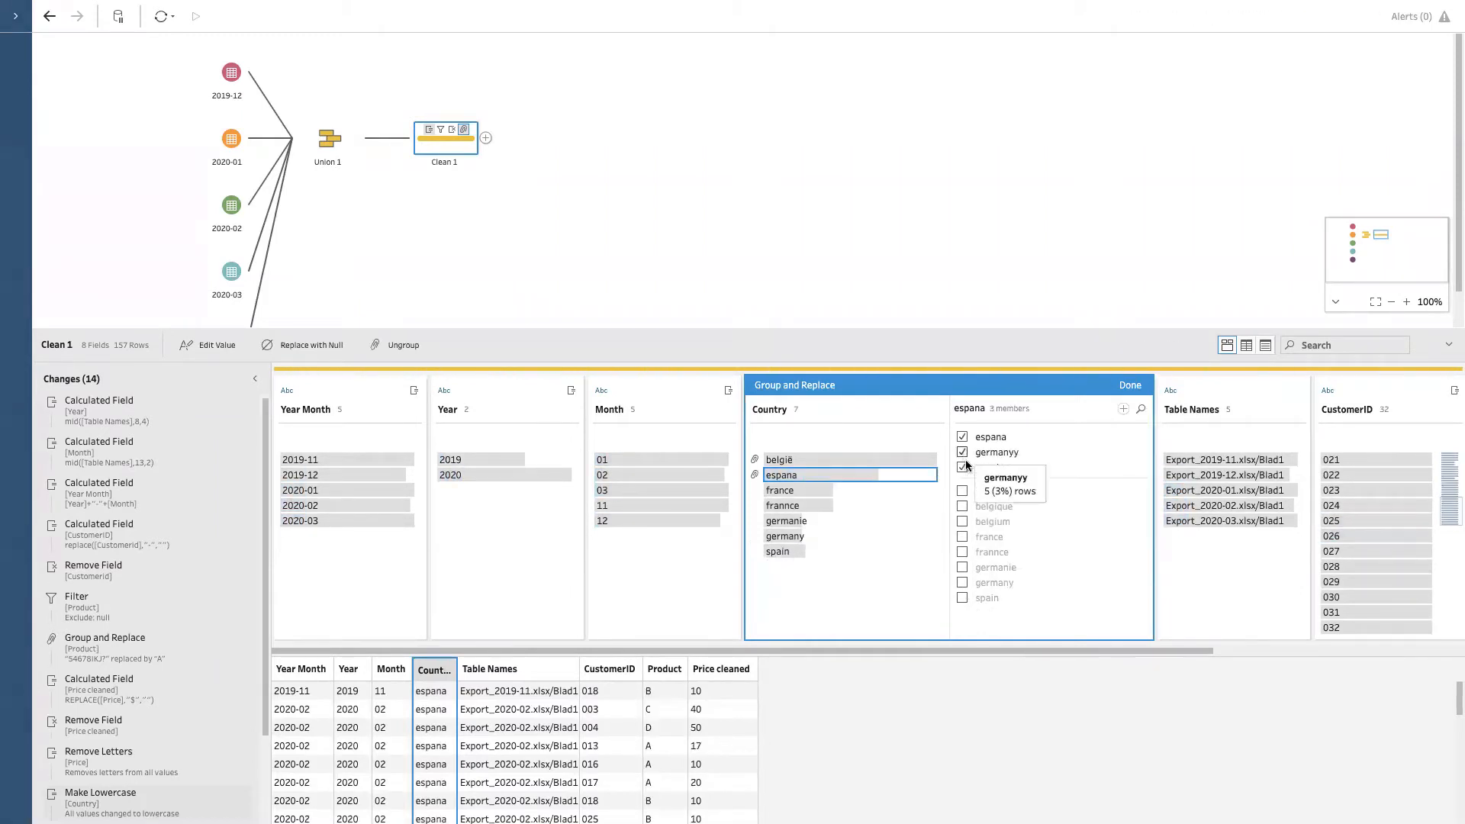
left_click(963, 453)
left_click(963, 598)
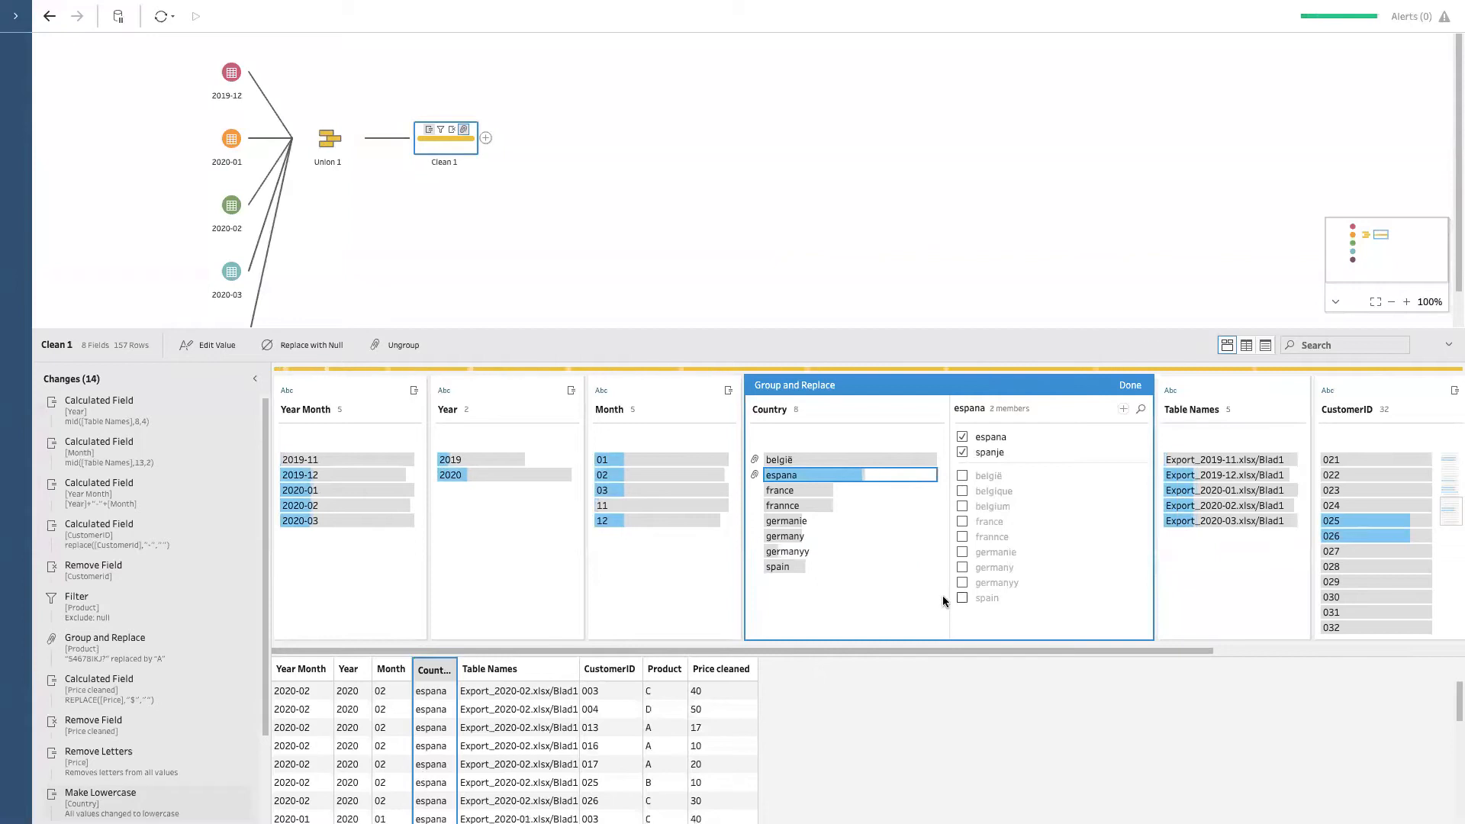
Group frannce under france, and germany and germanyy under germanie, and finish the manual Country grouping.
left_click(792, 491)
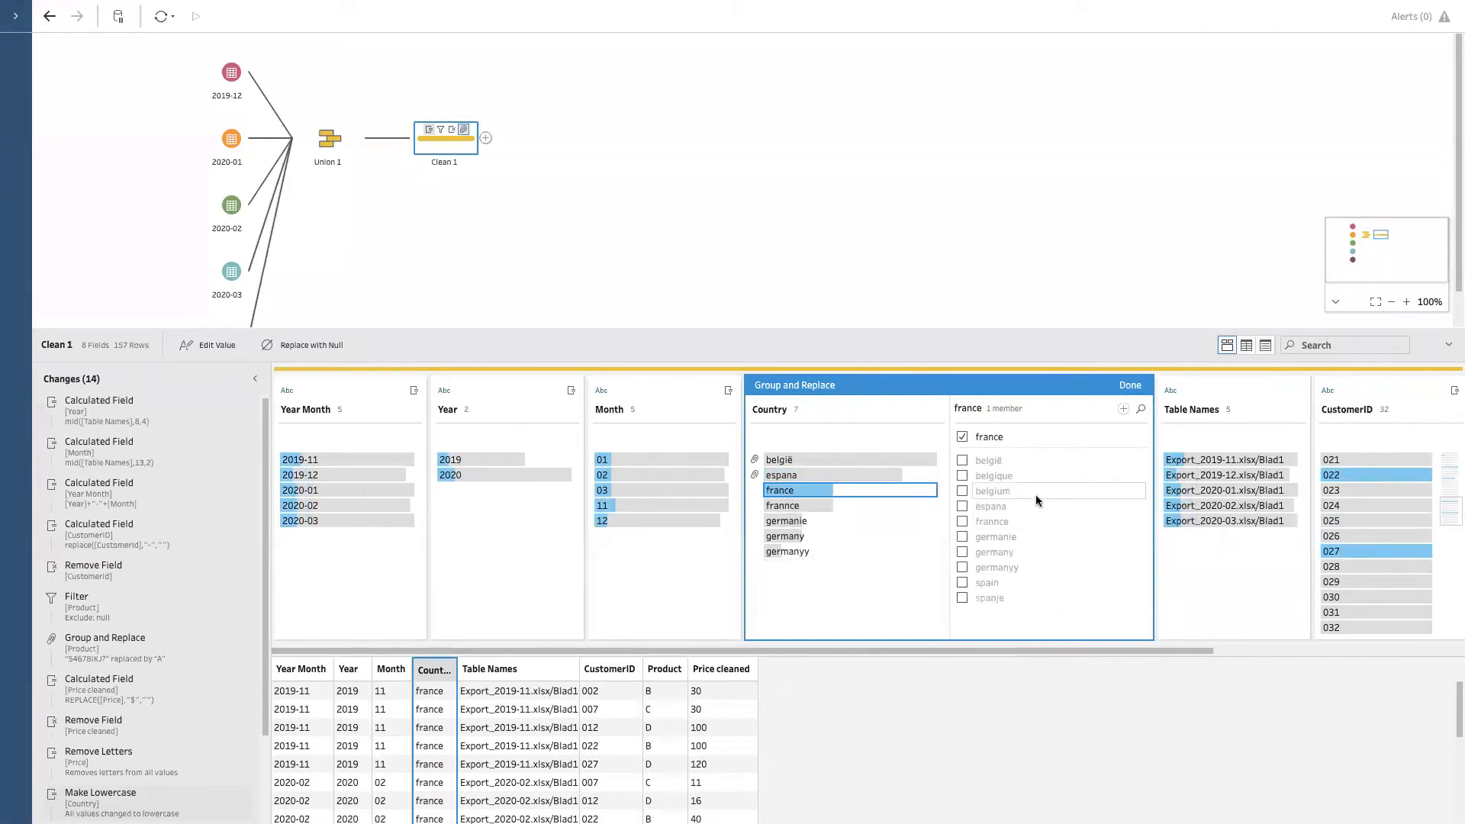
left_click(962, 522)
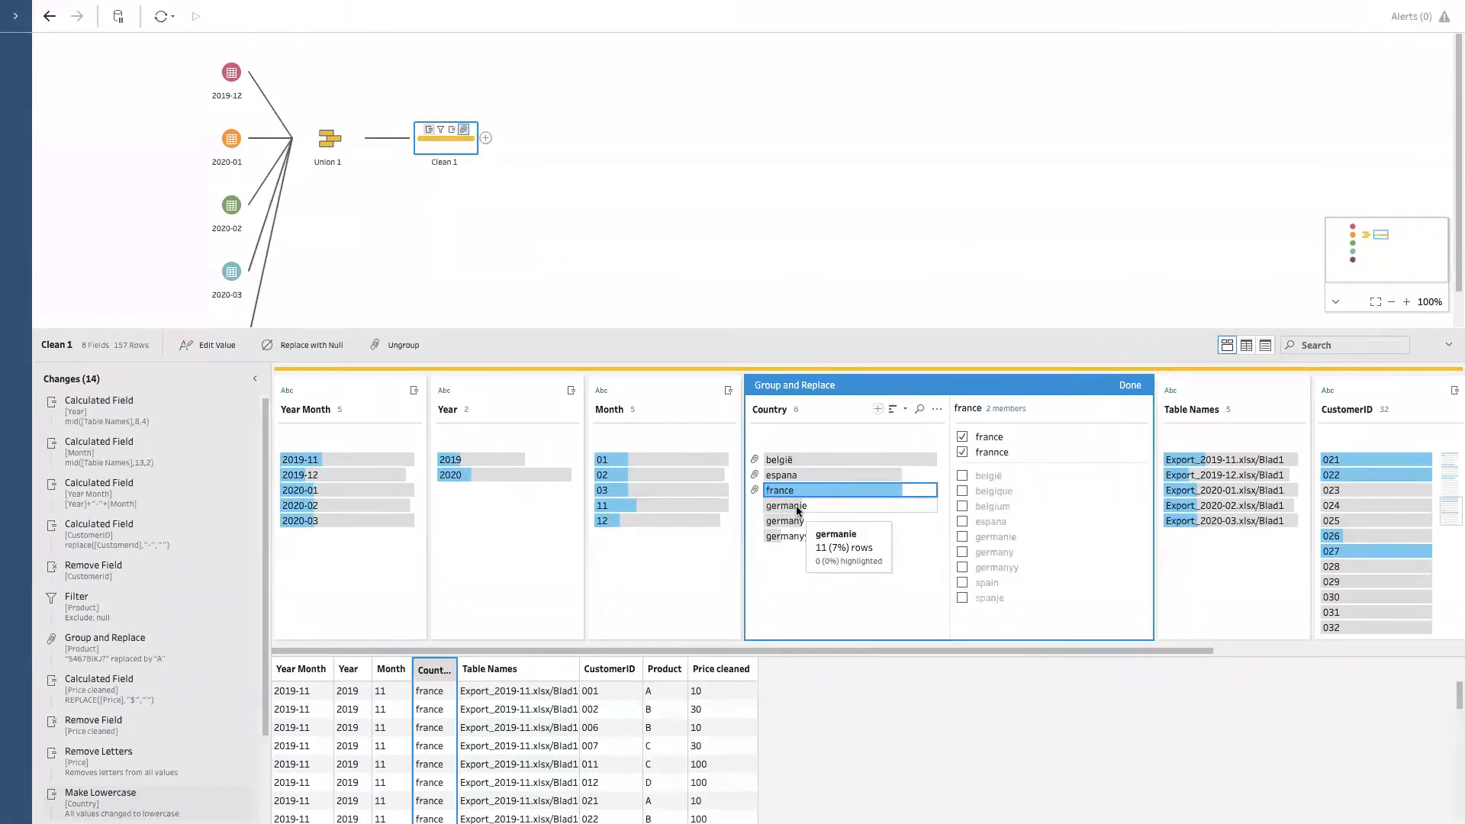
left_click(795, 505)
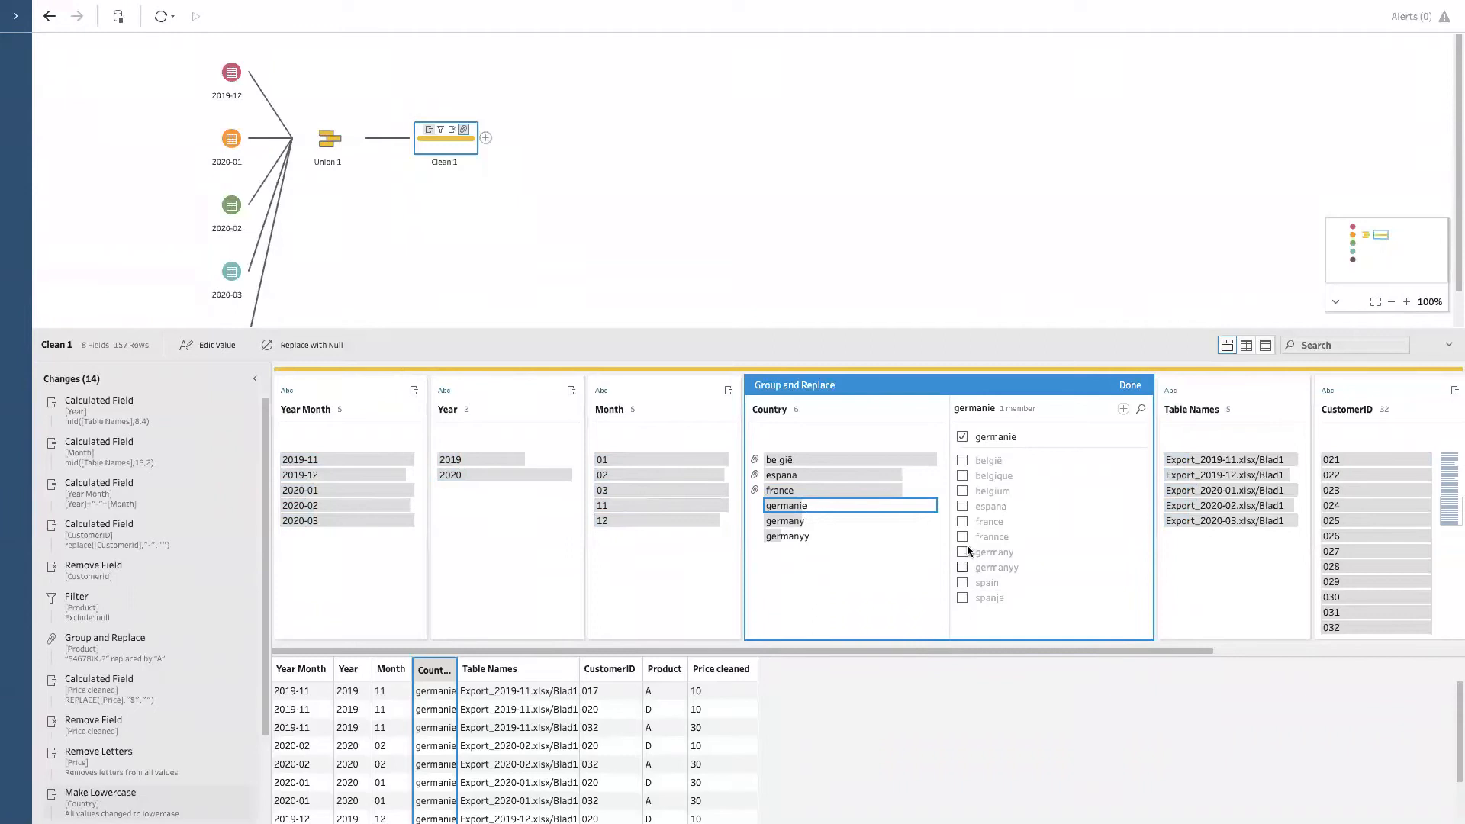
left_click(962, 567)
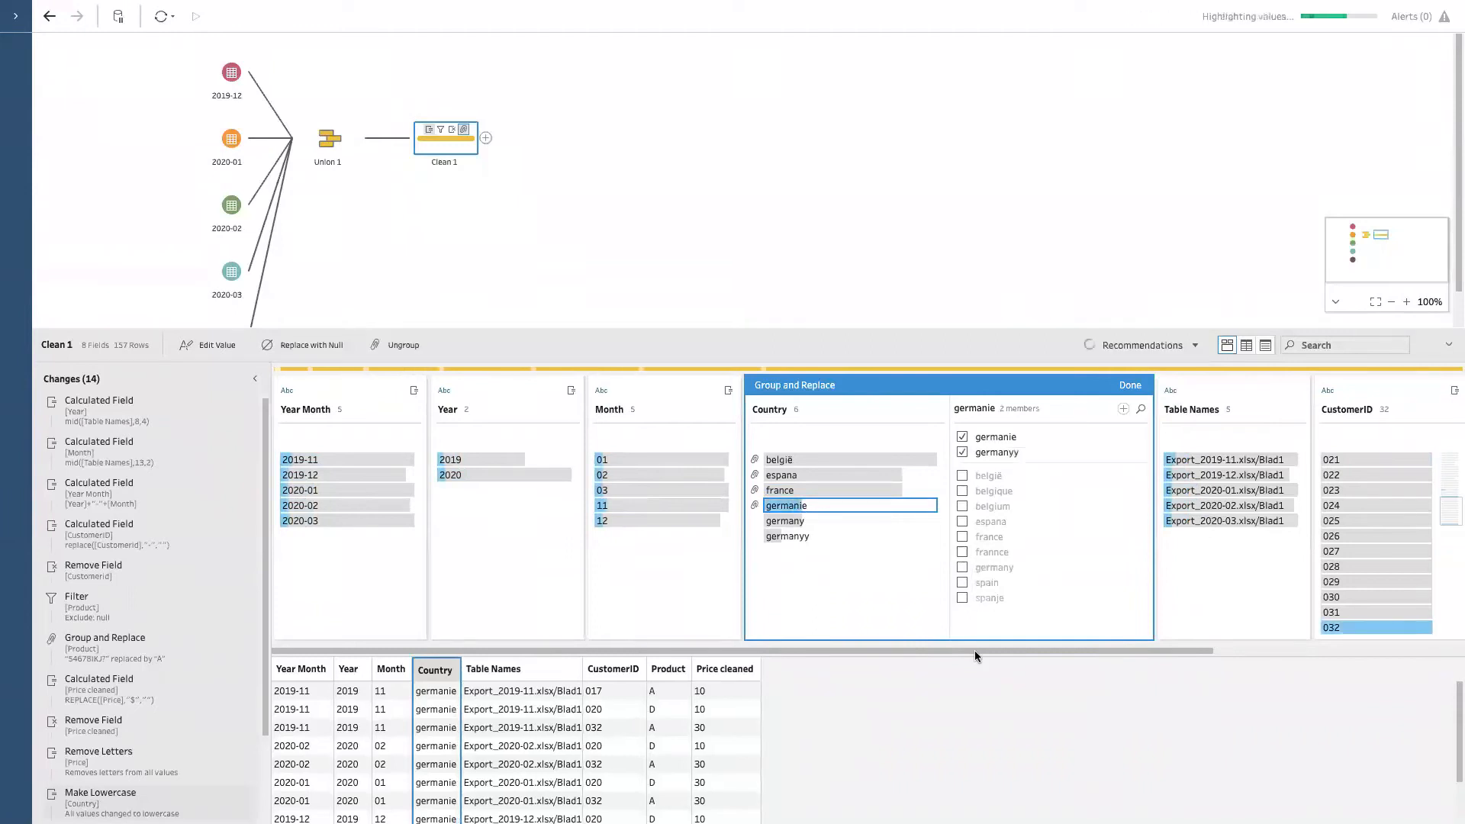
left_click(961, 567)
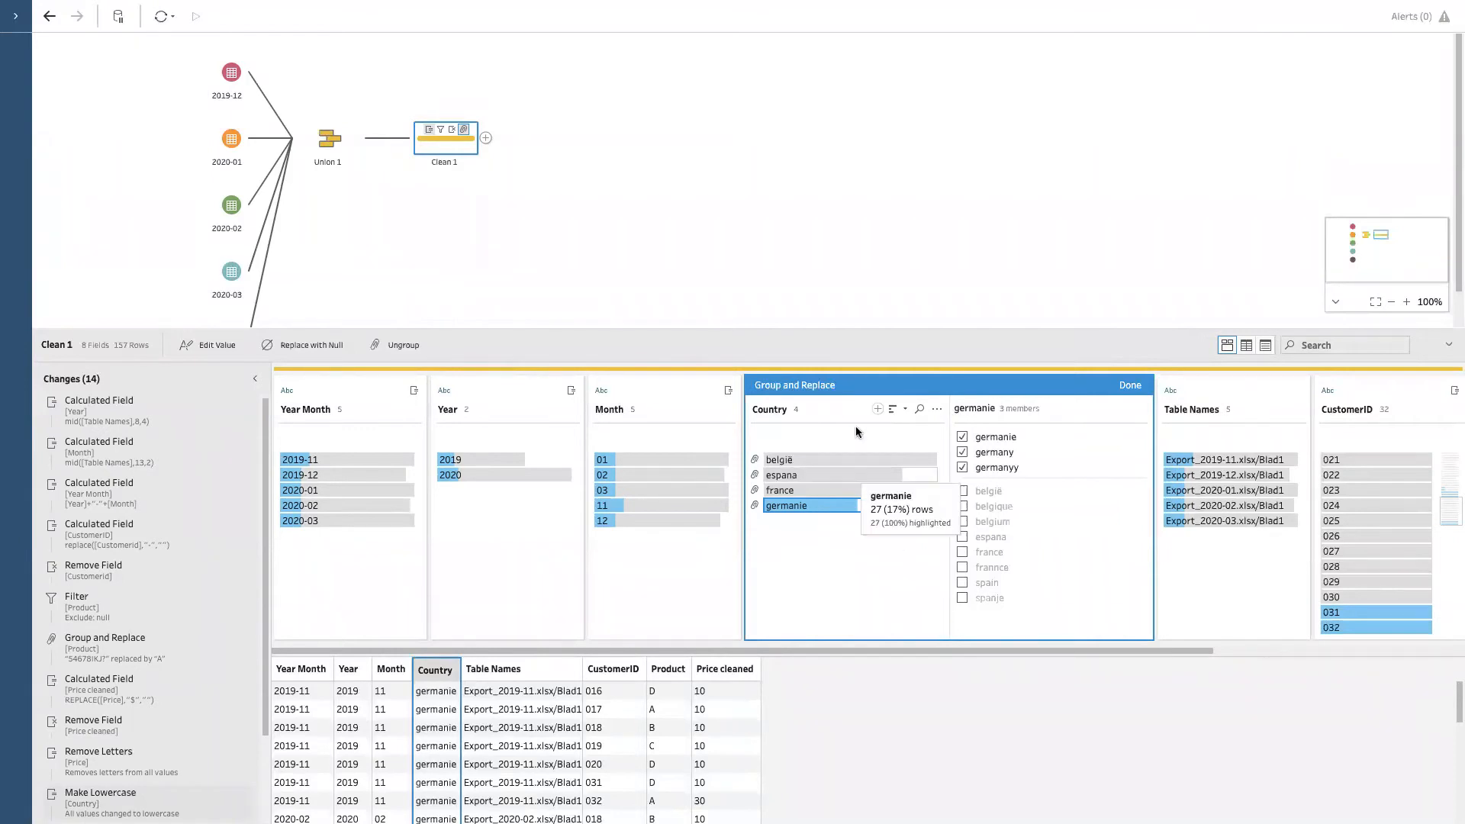
left_click(1131, 385)
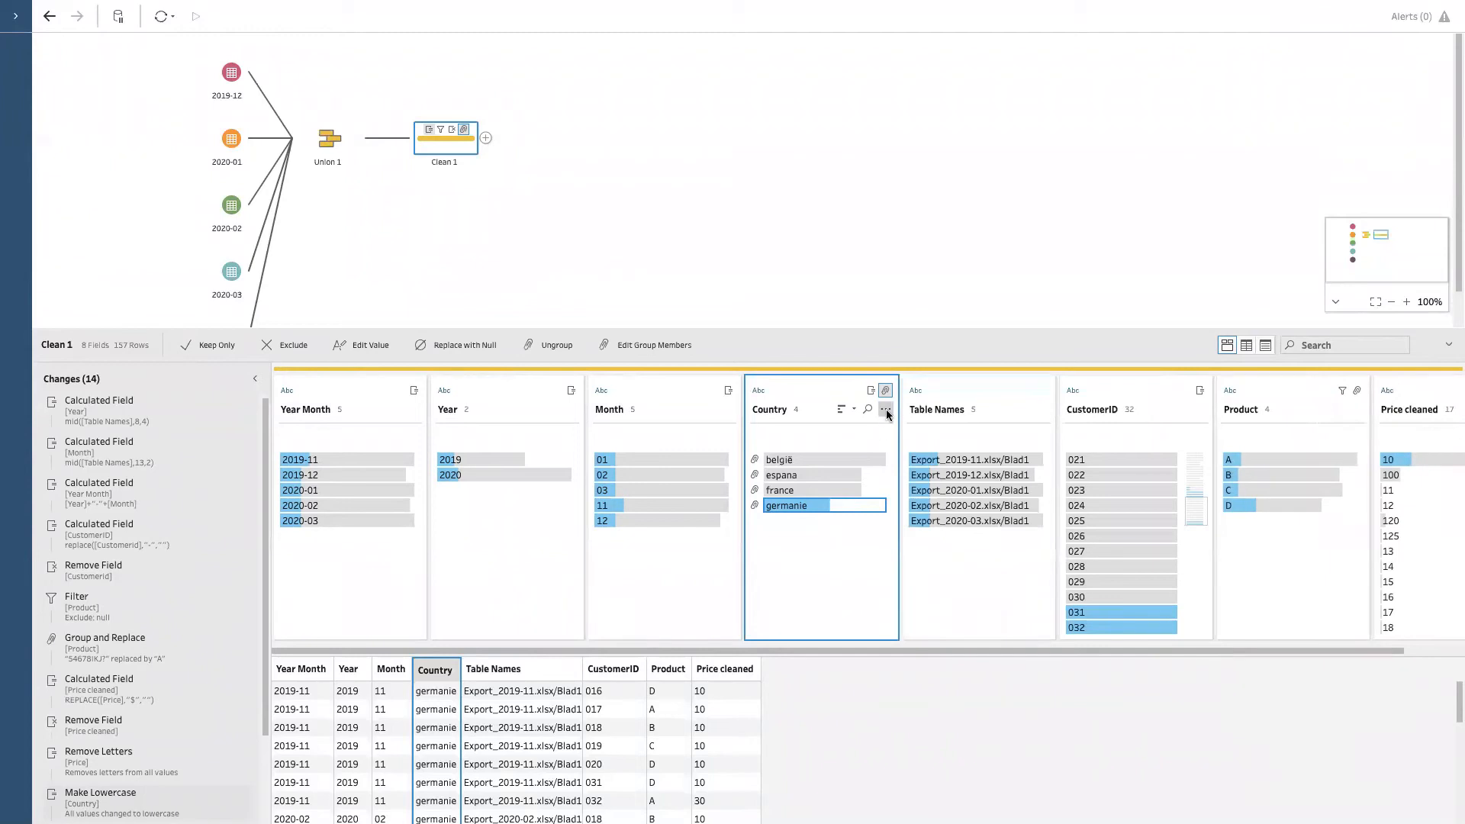
Remove the Country Group and Replace change from the Clean 1 step.
scroll(191, 763, "down", 3)
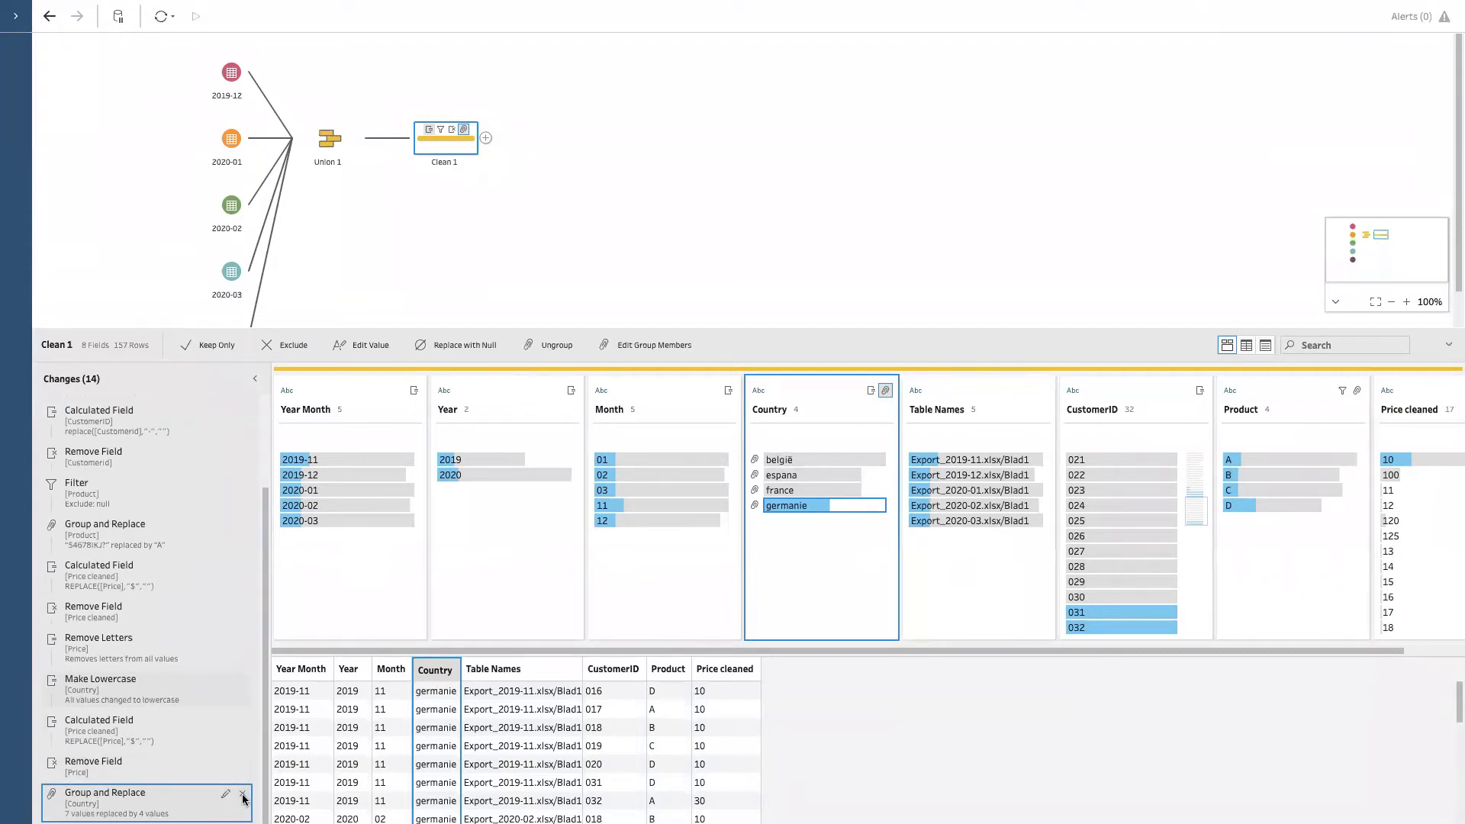
left_click(243, 796)
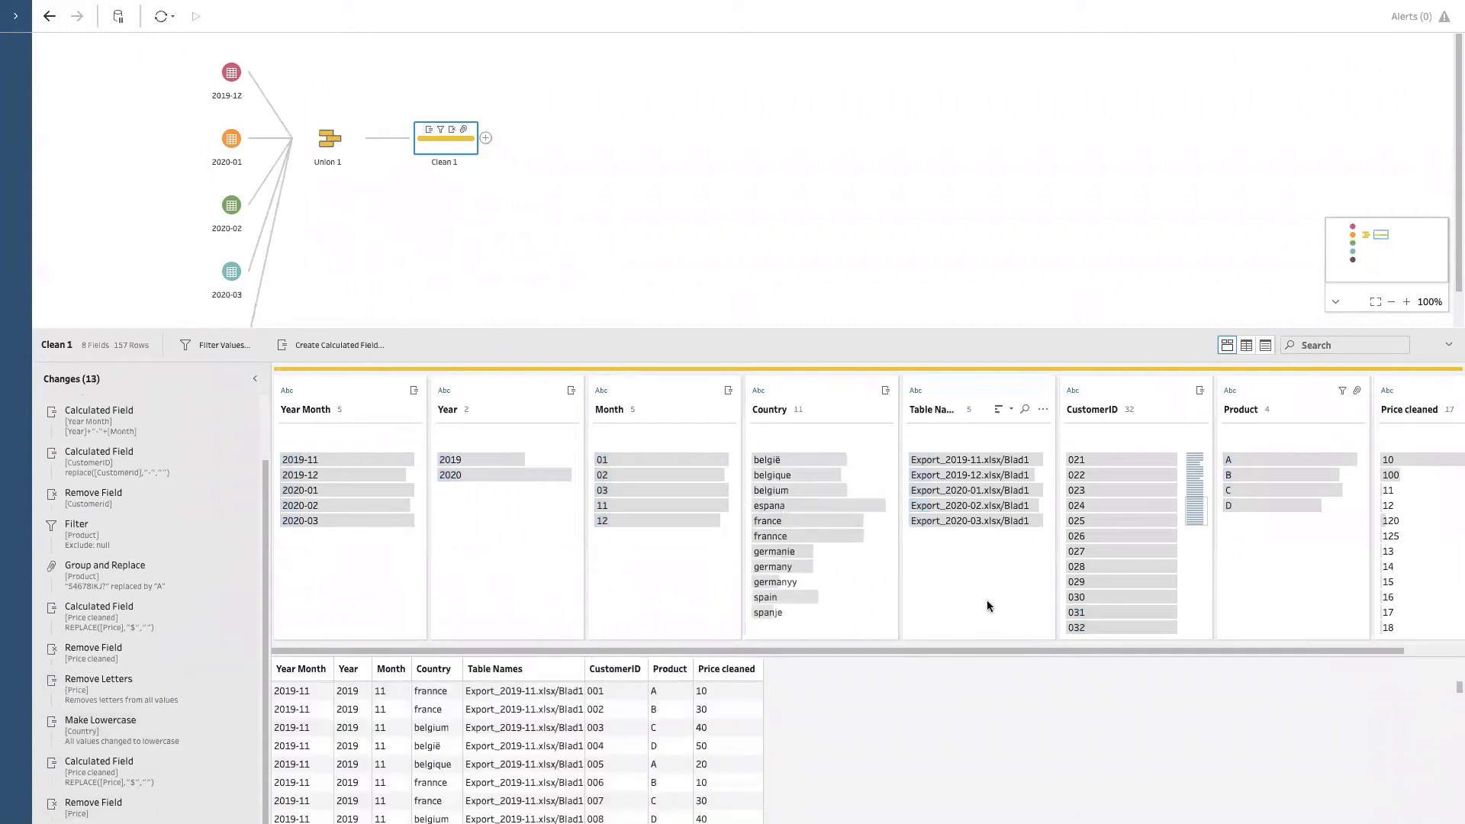
Group the Country values by spelling and check the members of the belgië and germanie groups.
left_click(886, 410)
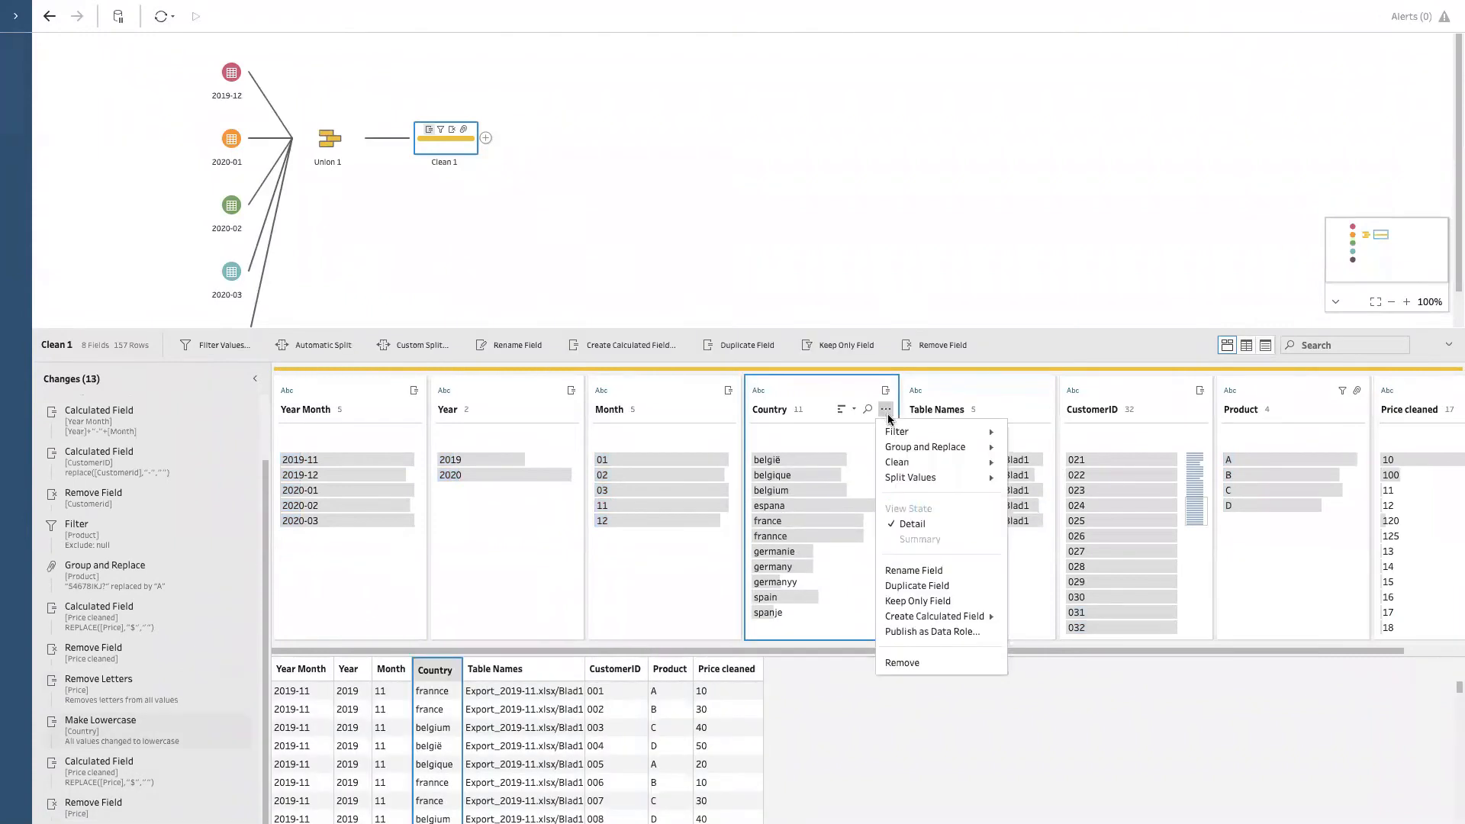
mouse_move(918, 450)
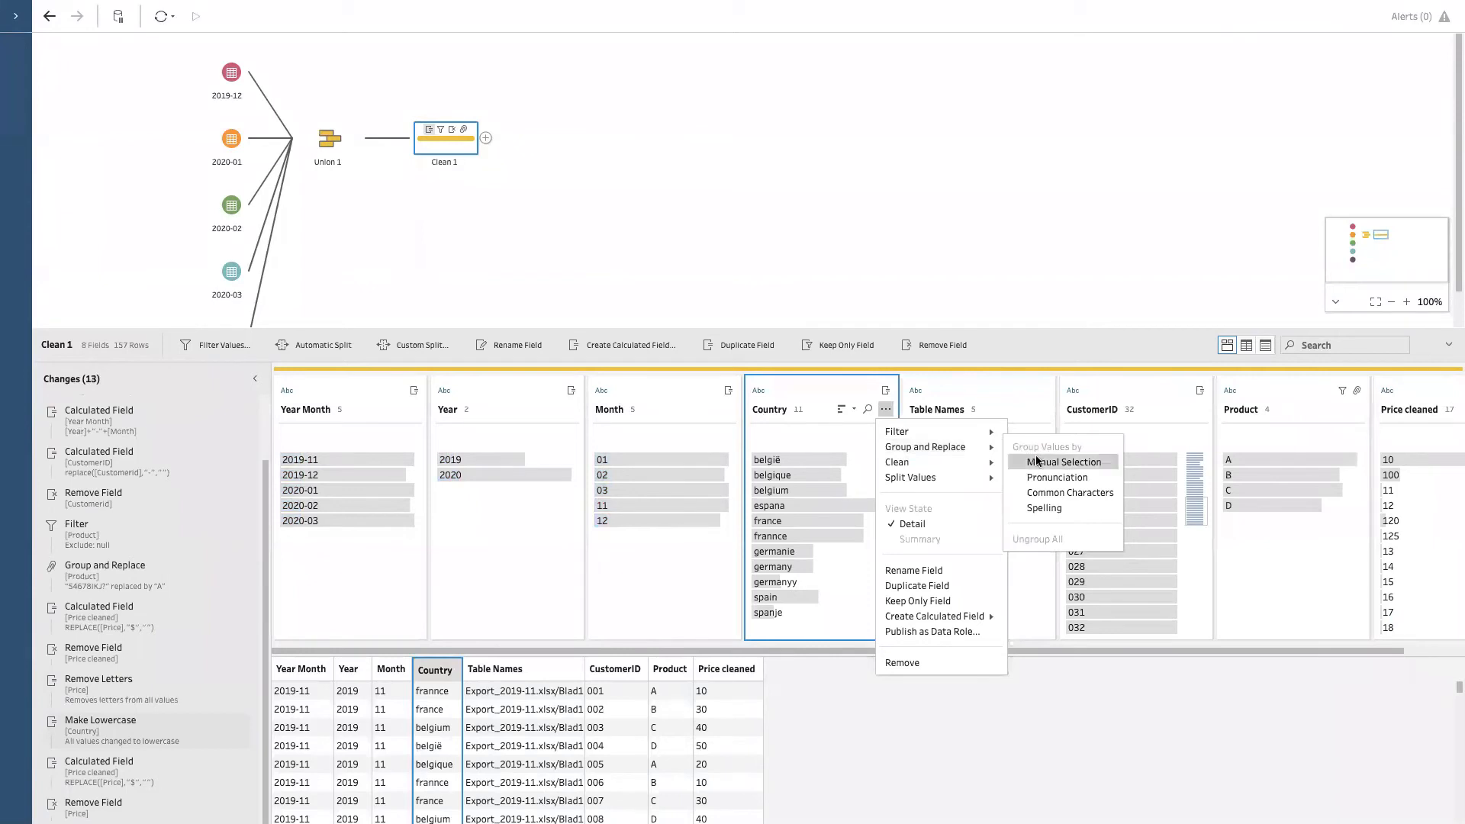
left_click(1048, 508)
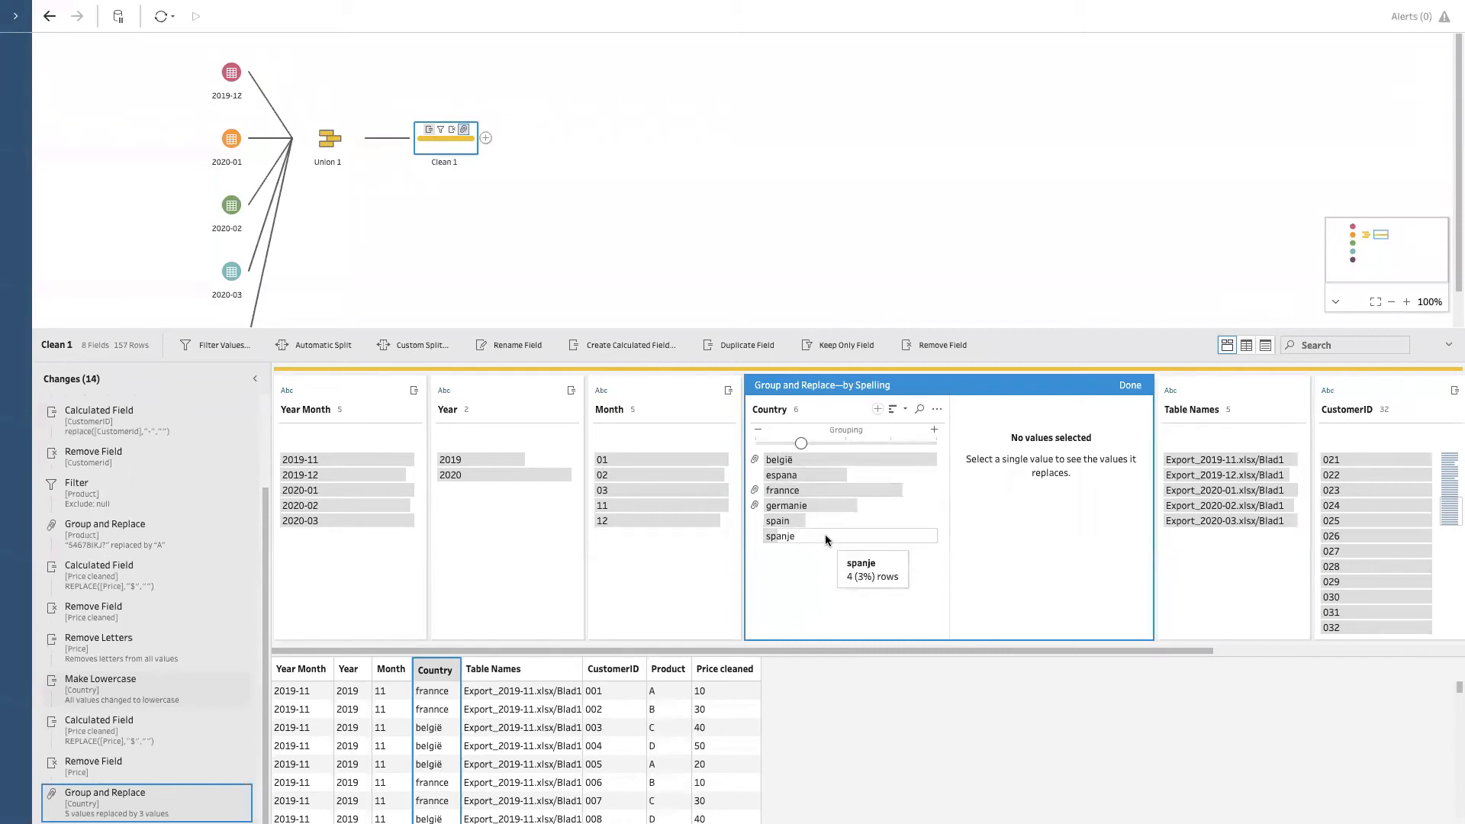
left_click(816, 458)
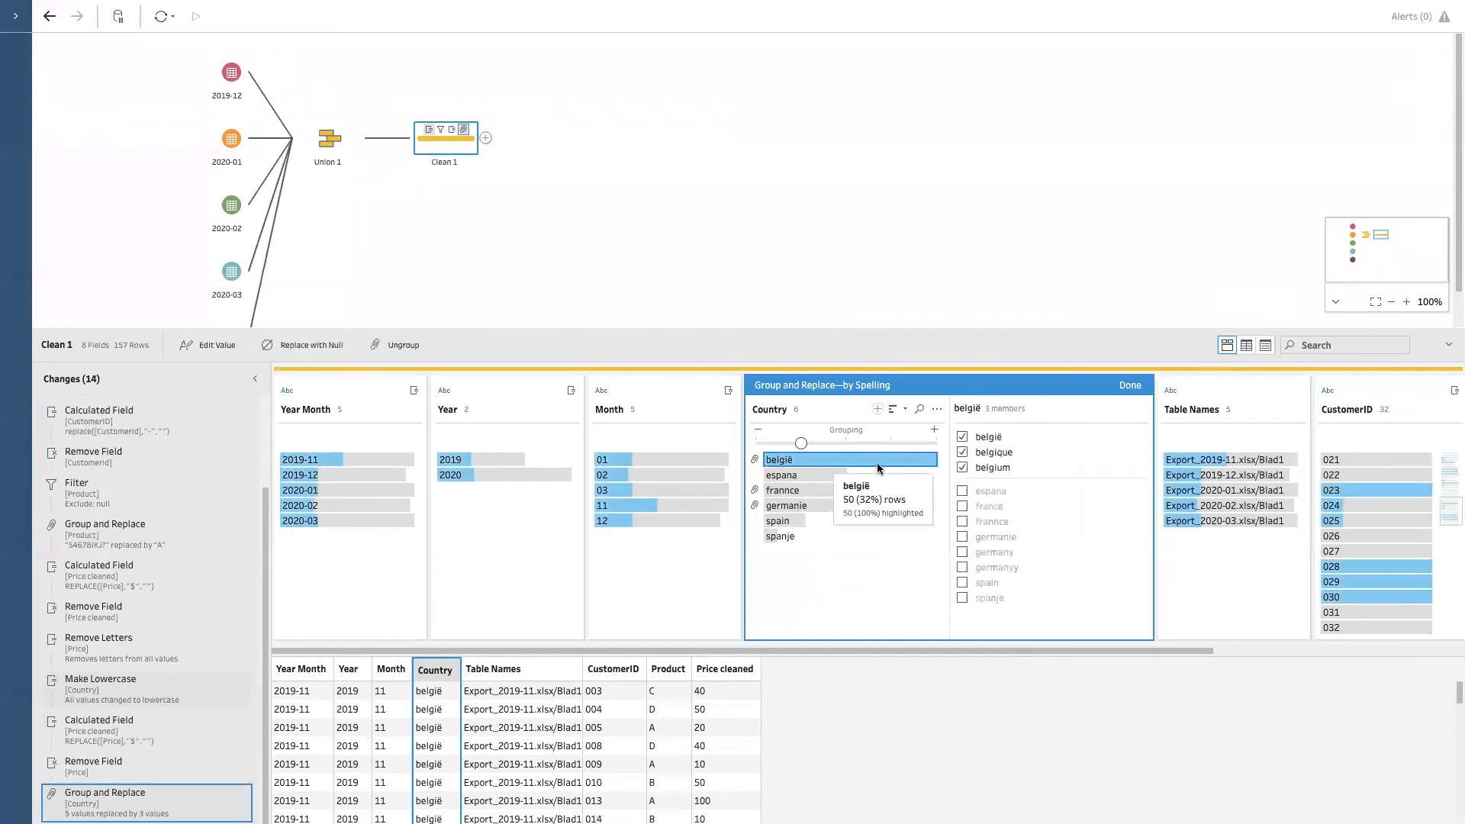
left_click(831, 477)
left_click(801, 505)
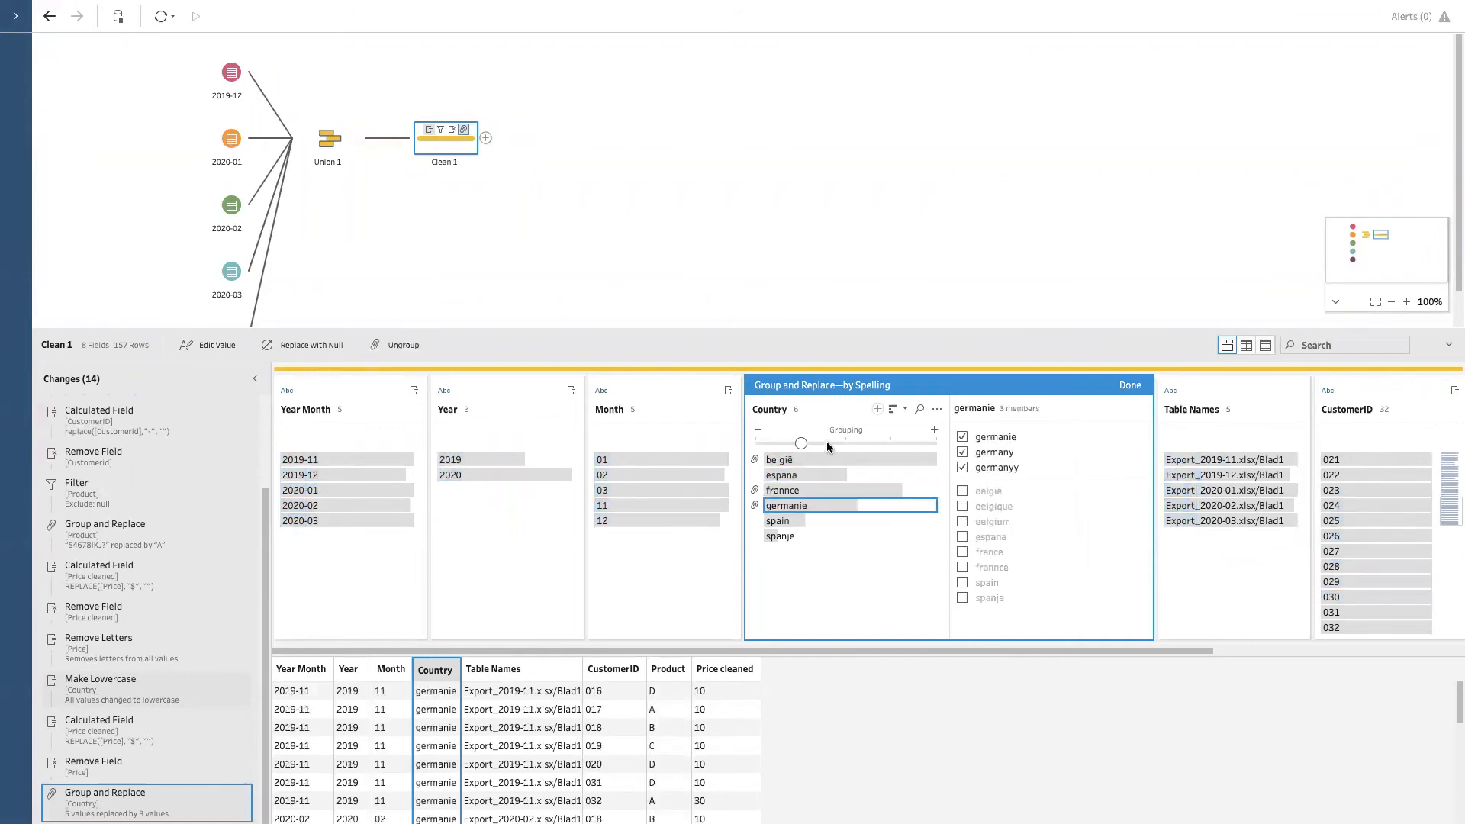
left_click(830, 543)
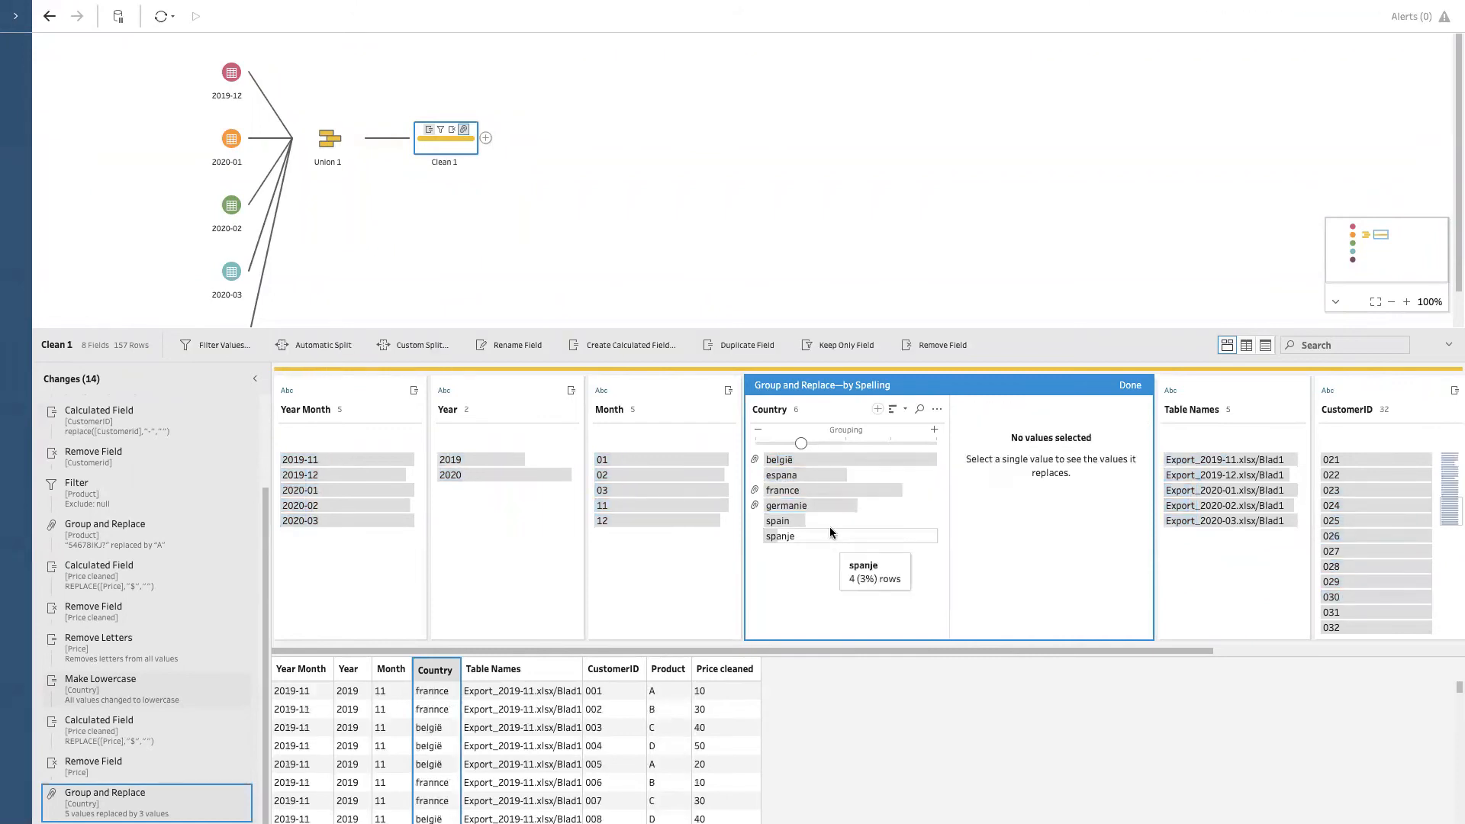
Add spanje, germanyy and spain to the espana group and finish the Country grouping.
left_click(825, 474)
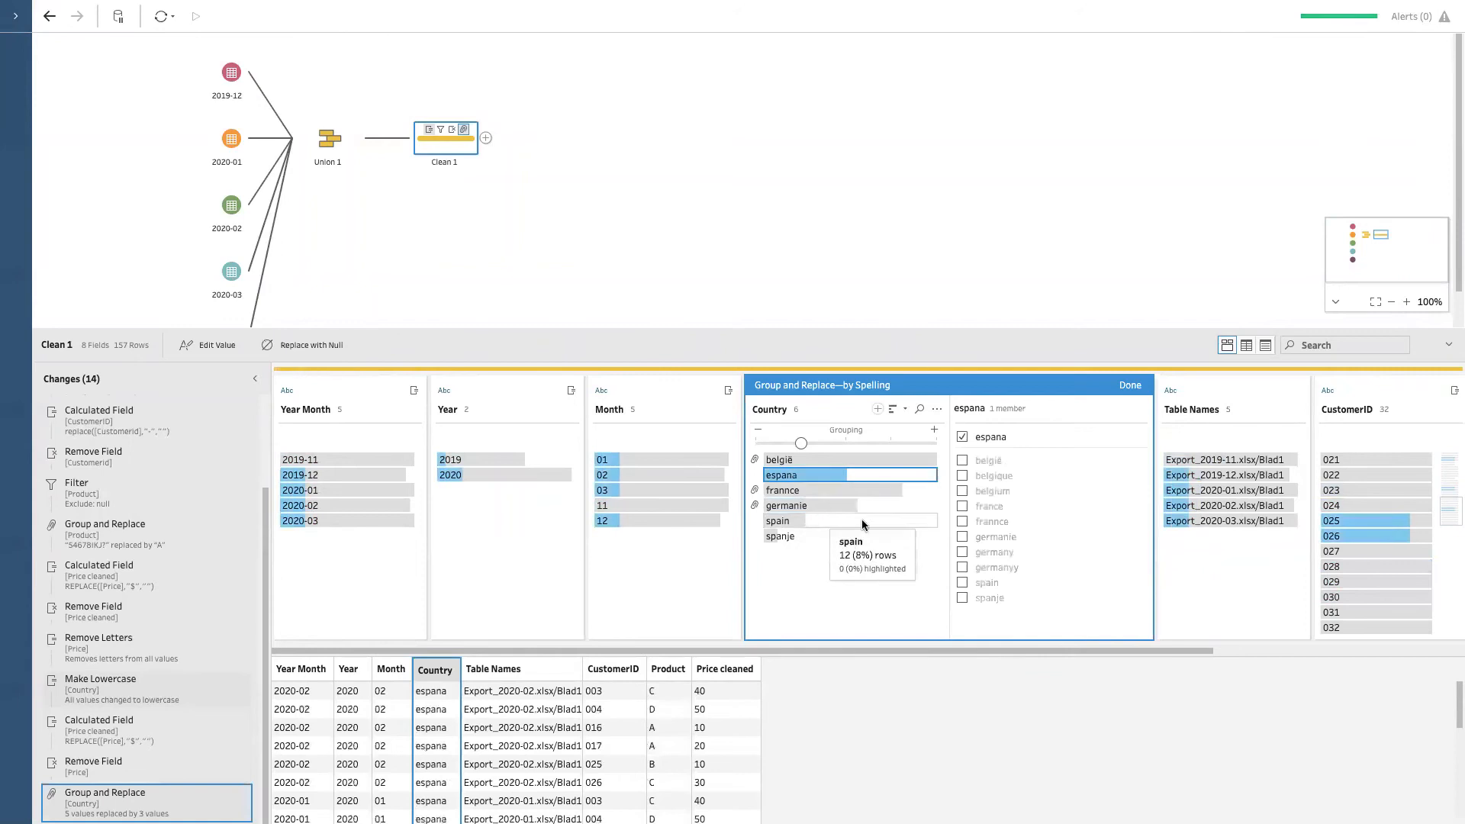
left_click(961, 598)
left_click(961, 584)
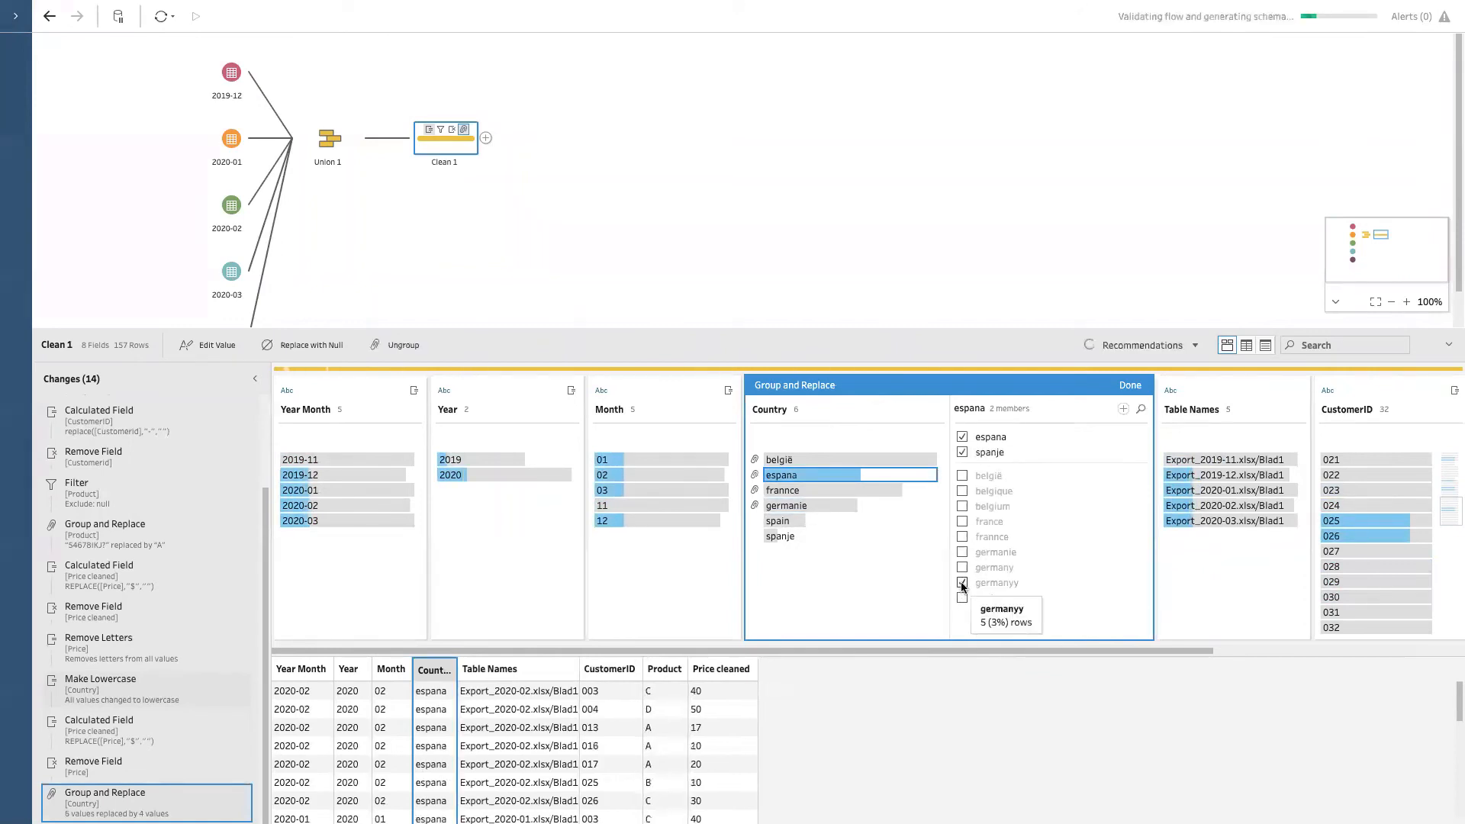
left_click(962, 598)
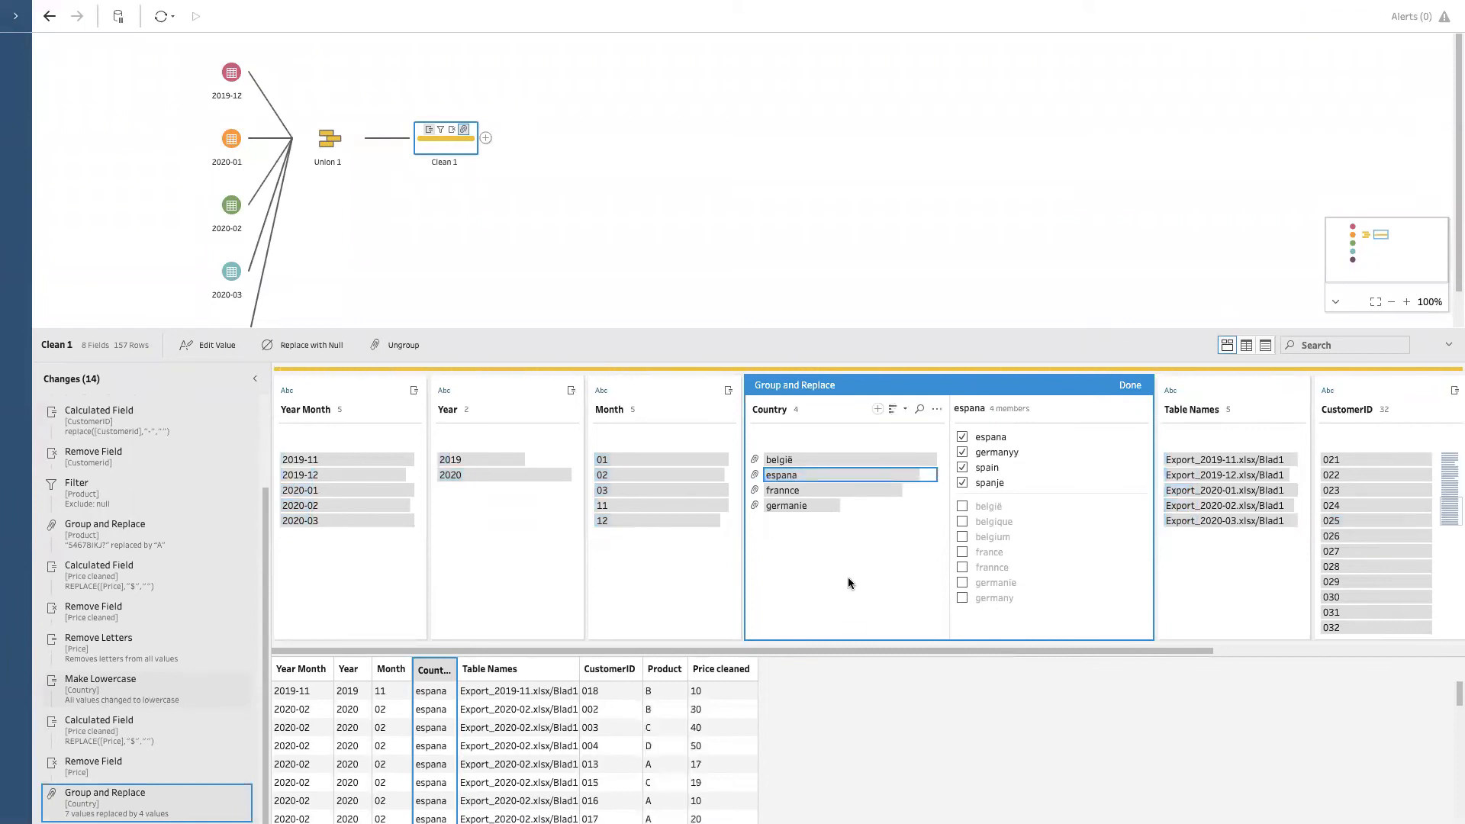
left_click(1130, 385)
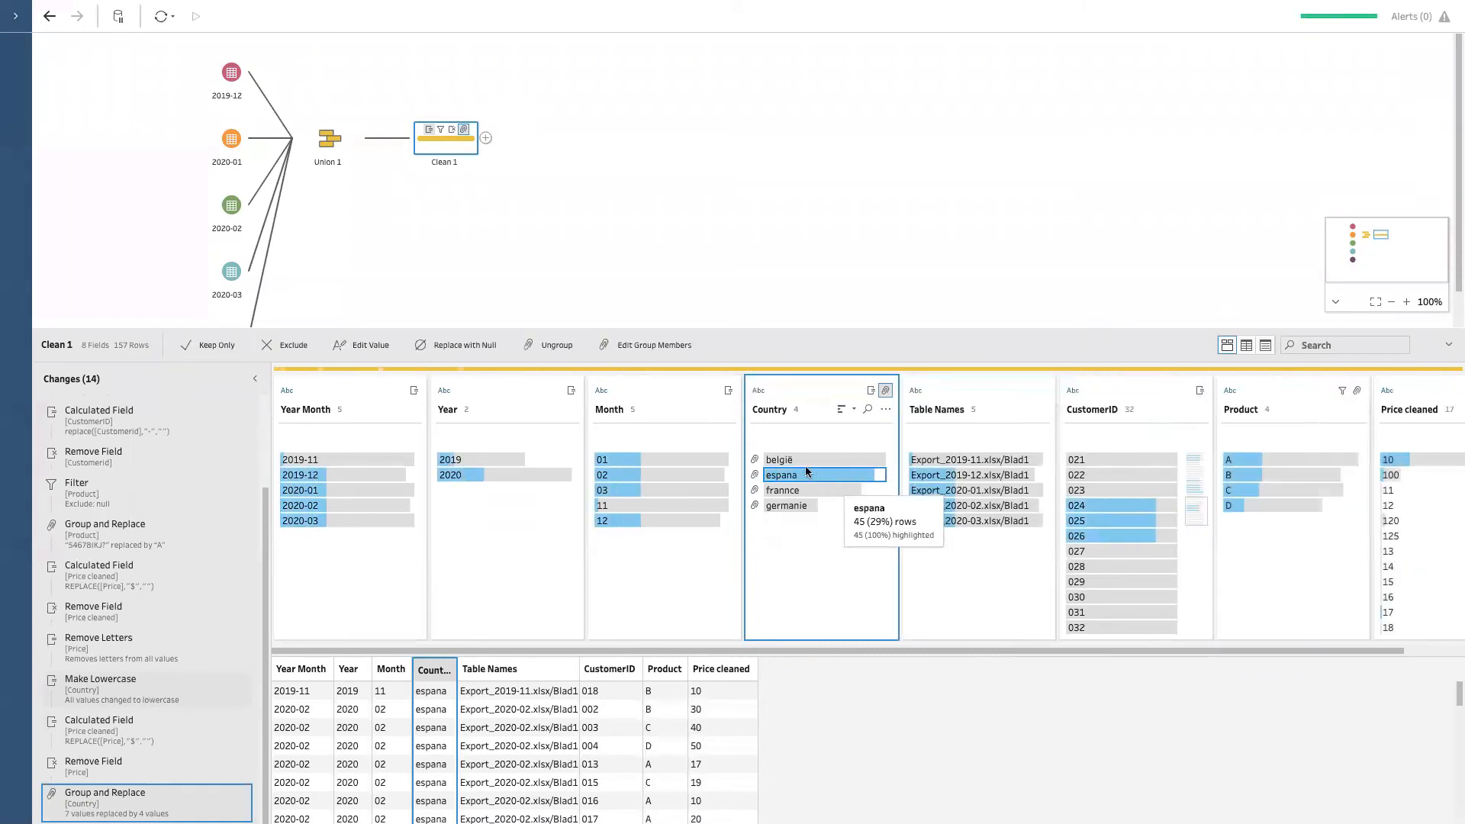
Rename the belgië group in the Country field to Belgium.
left_click(795, 567)
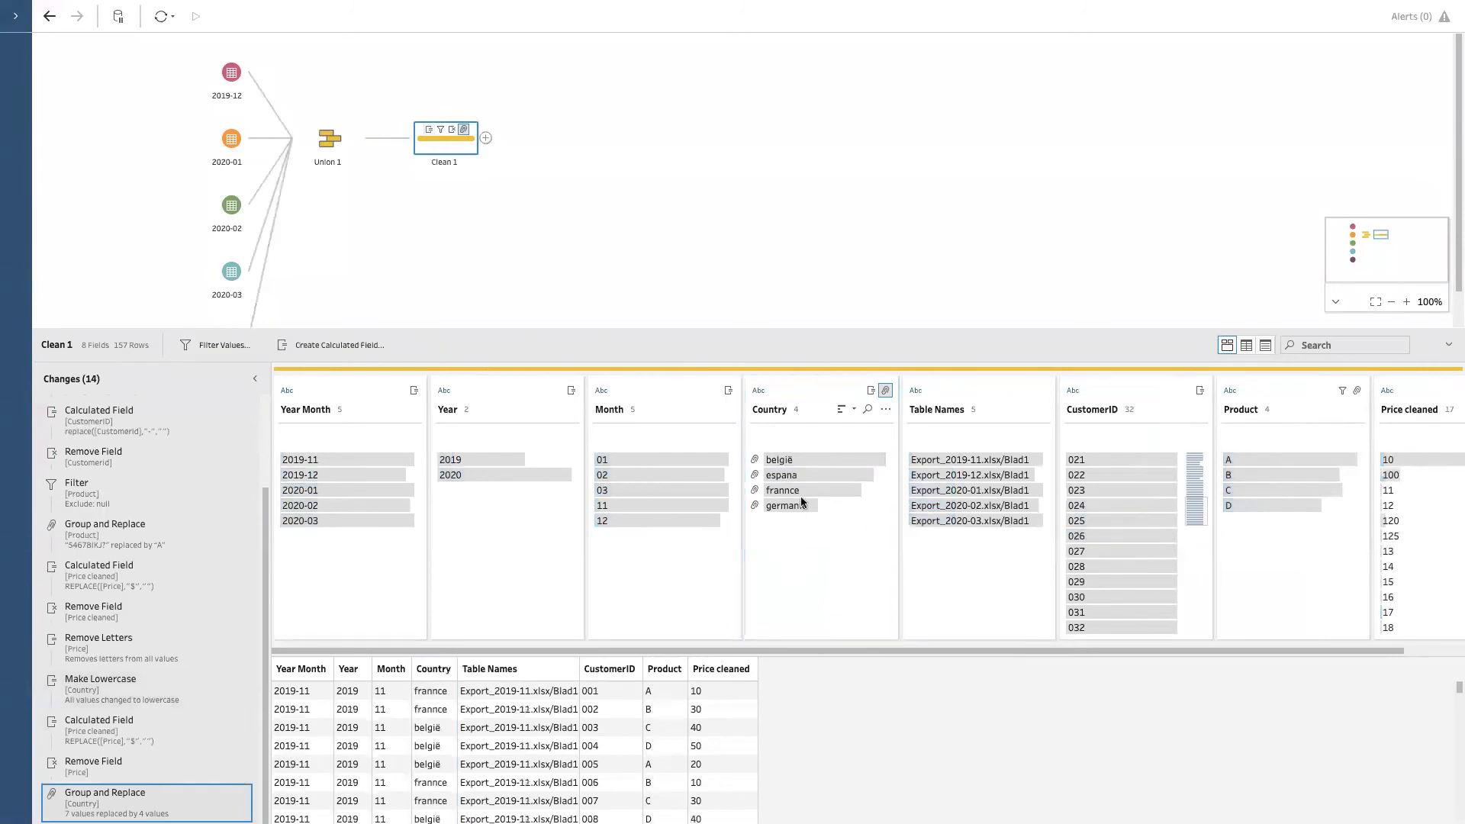
left_click(794, 459)
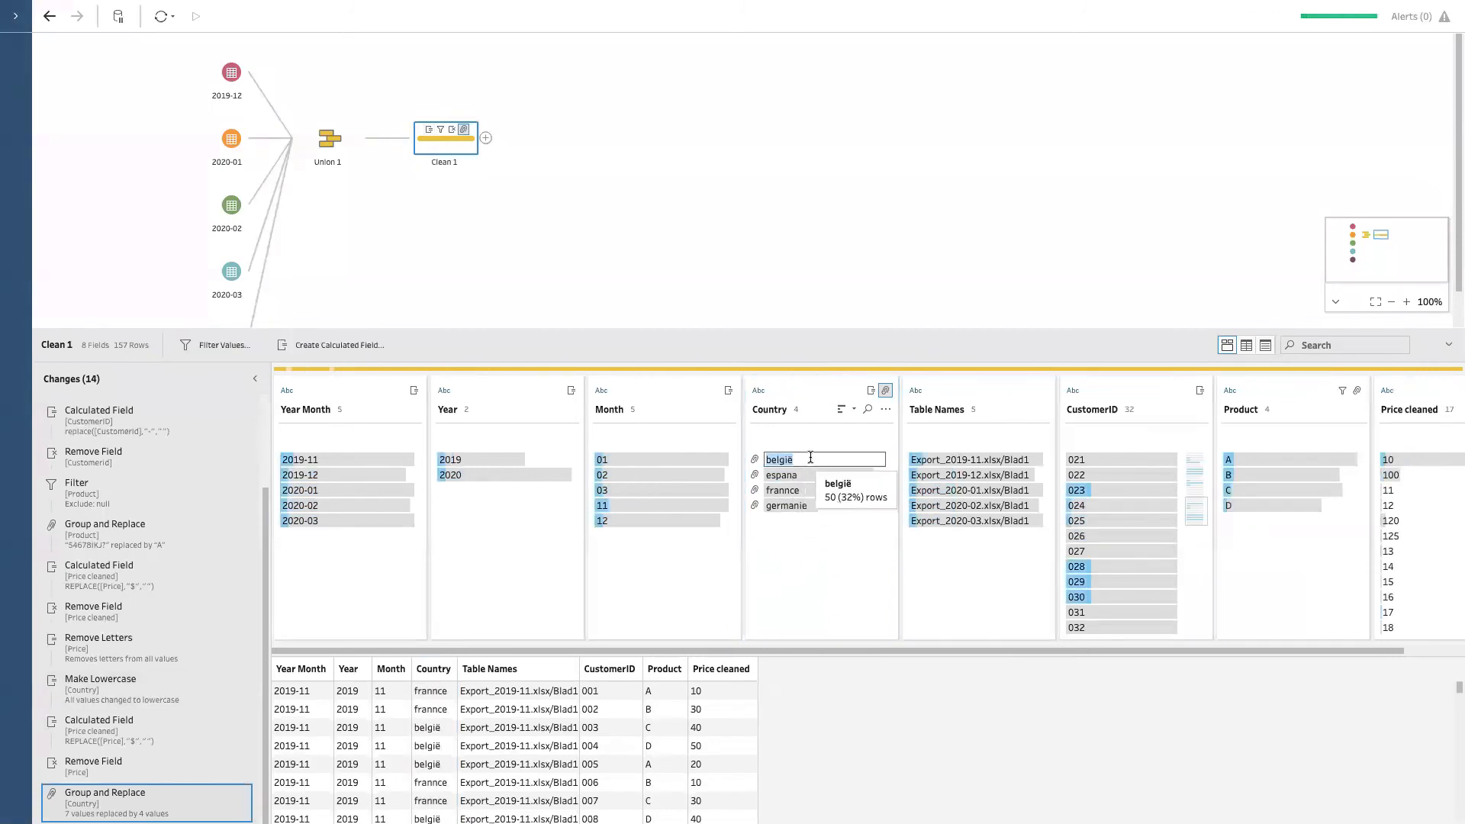
double_click(793, 459)
type("Belg")
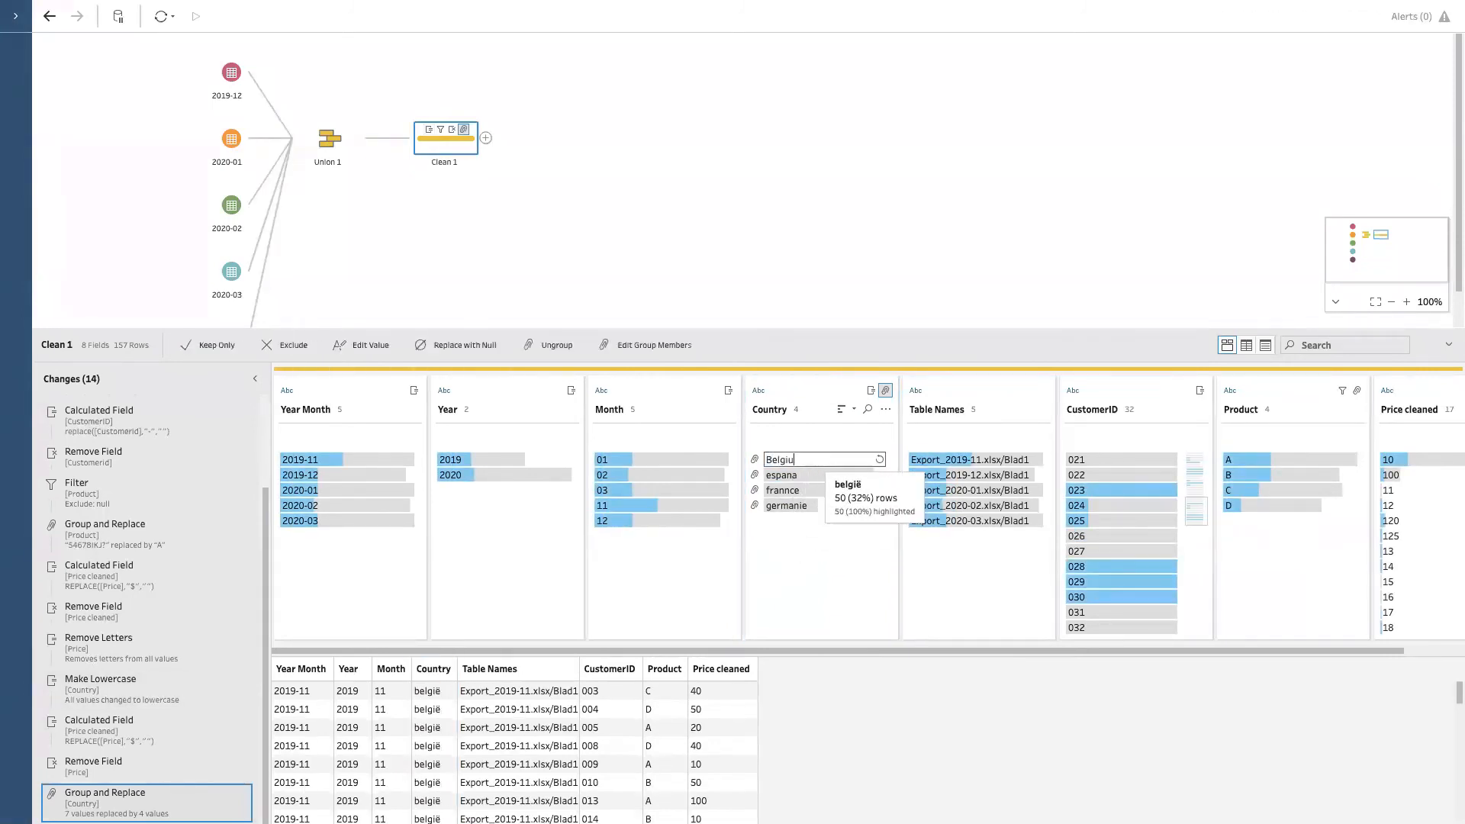
type("ium")
key("Return")
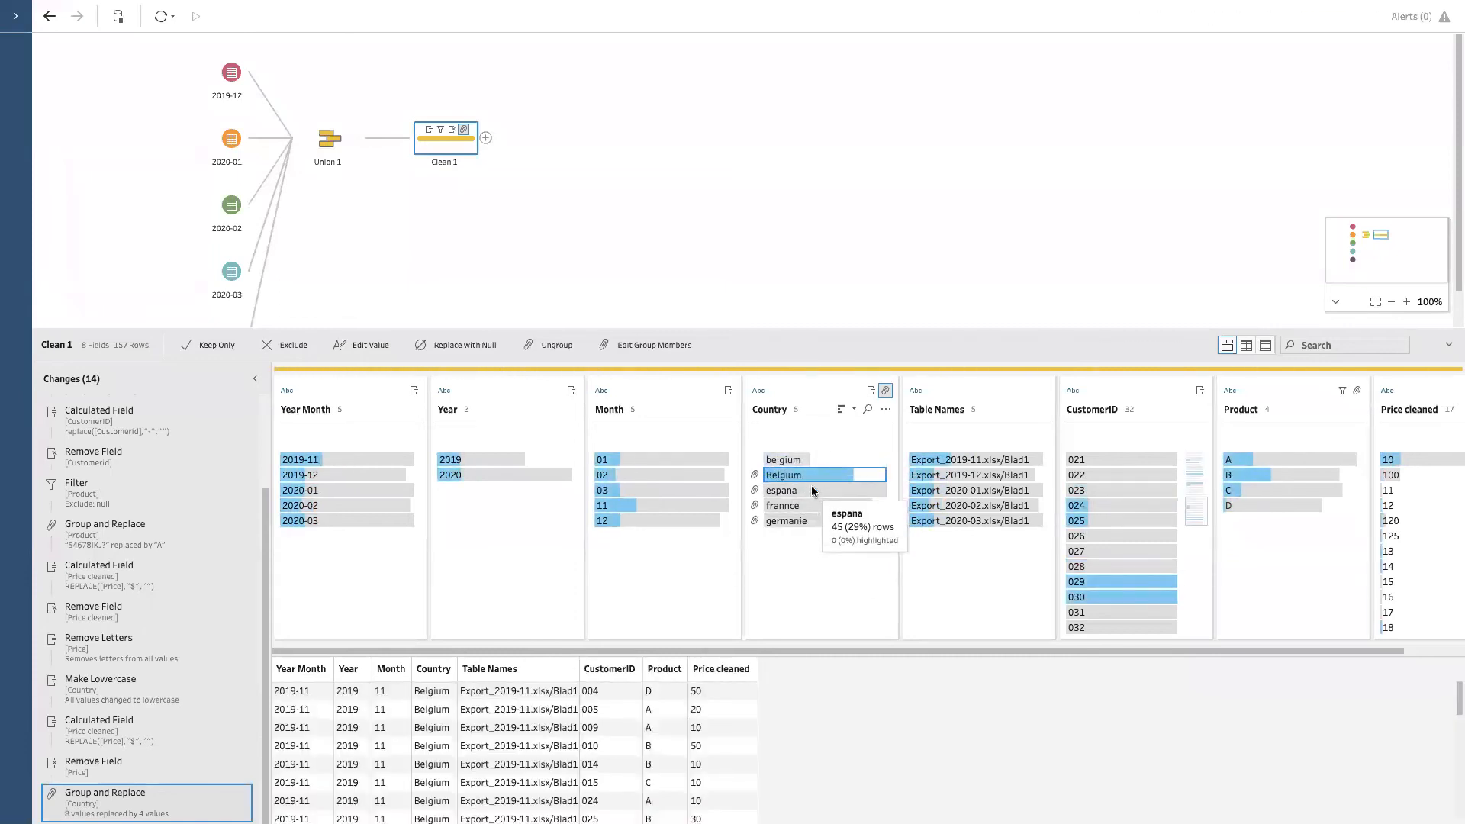
Rename the espana group in the Country field to Spain.
double_click(805, 492)
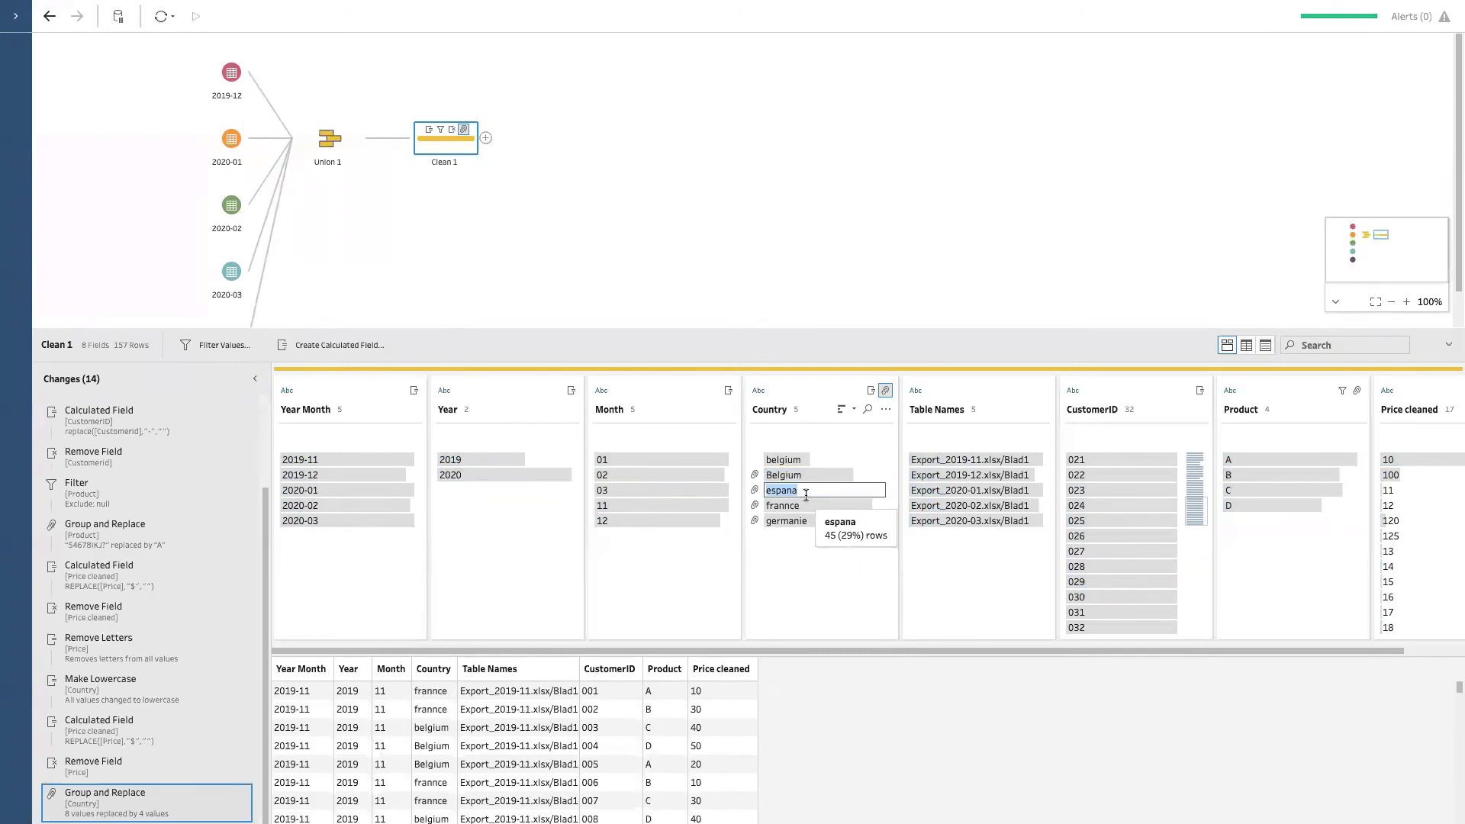
type("SPAIN")
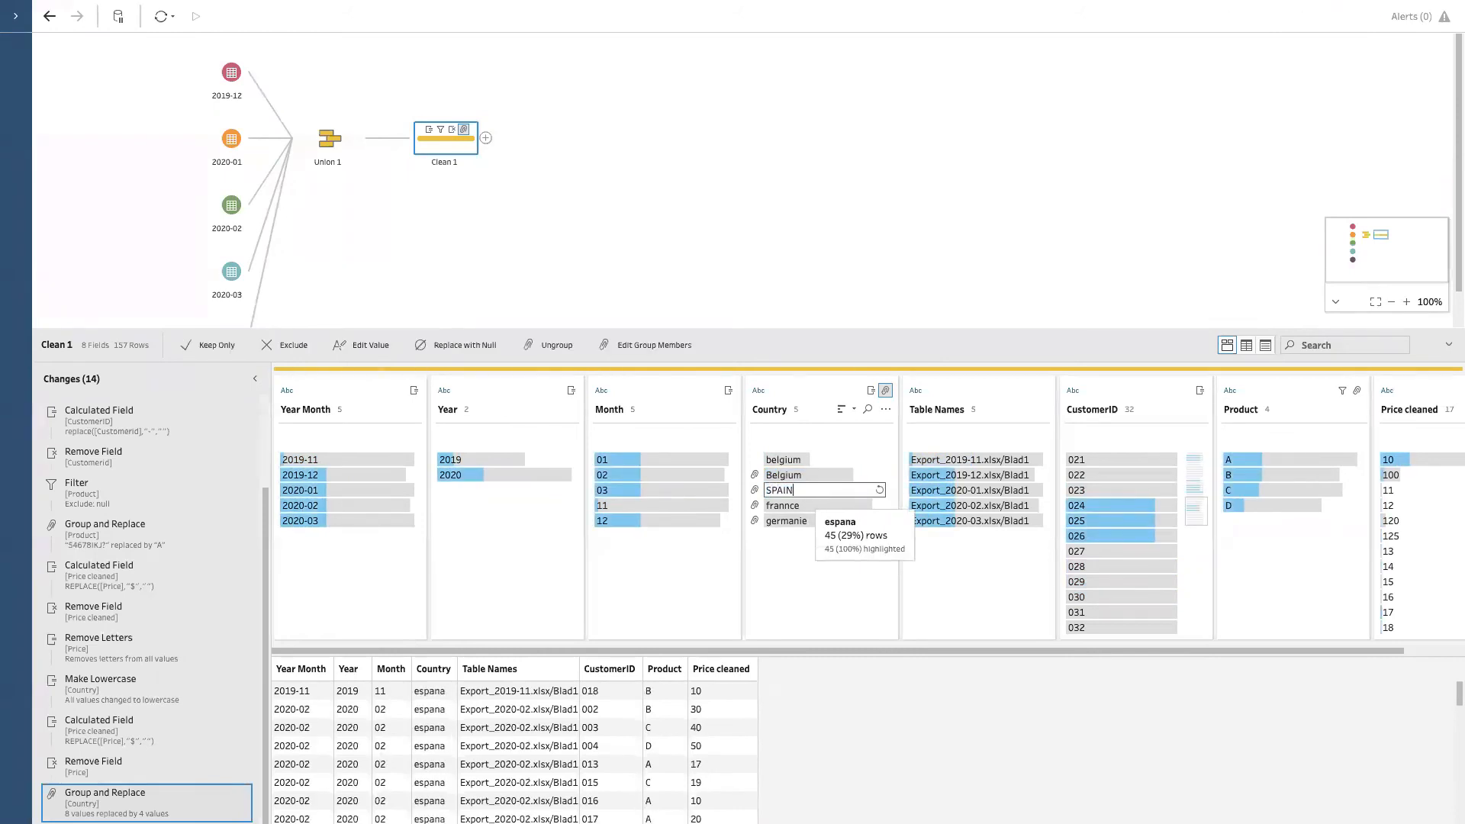
key("Return")
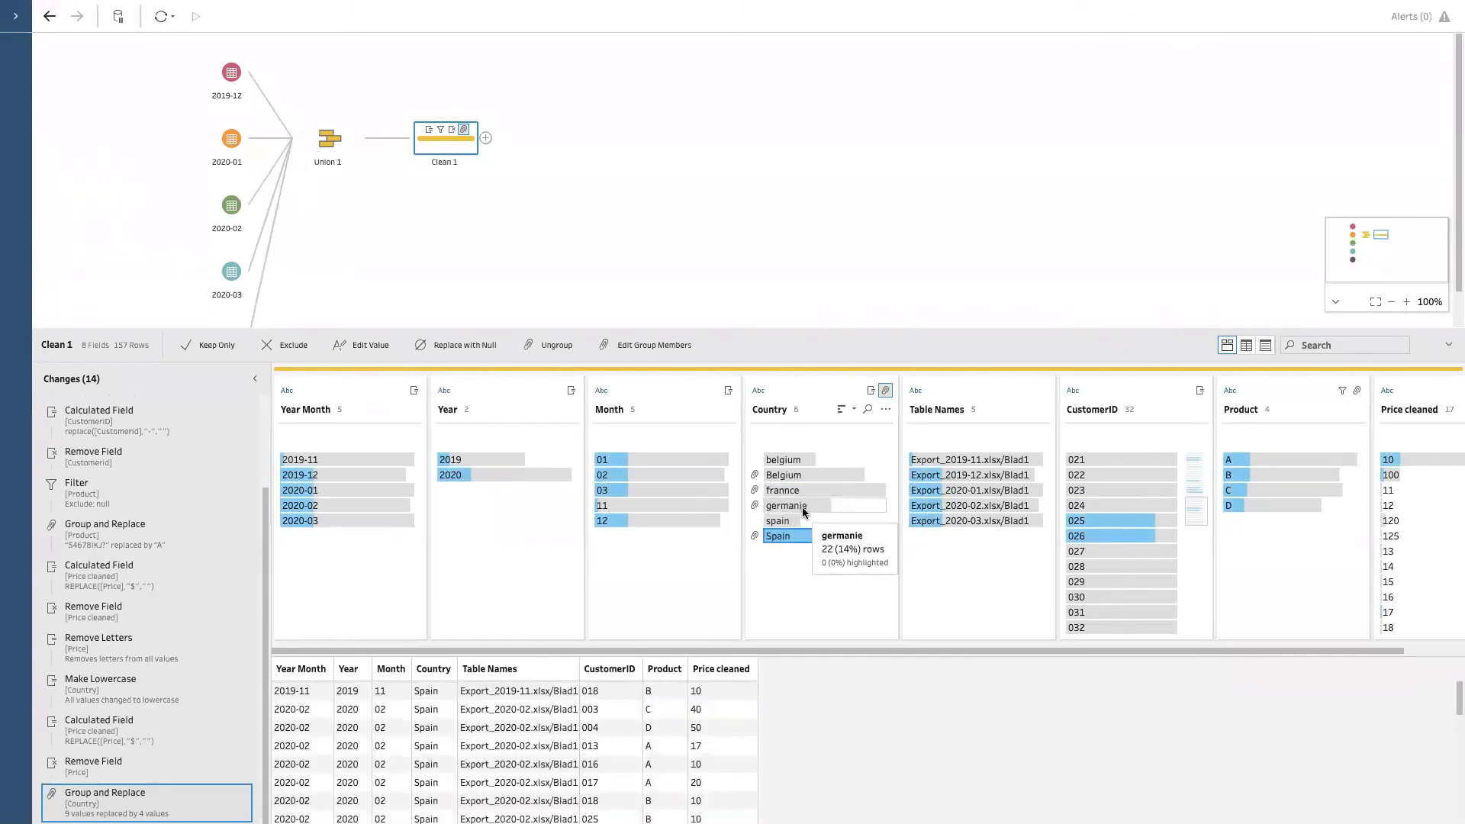
Rename the germanie group in the Country field to Germany.
left_click(803, 508)
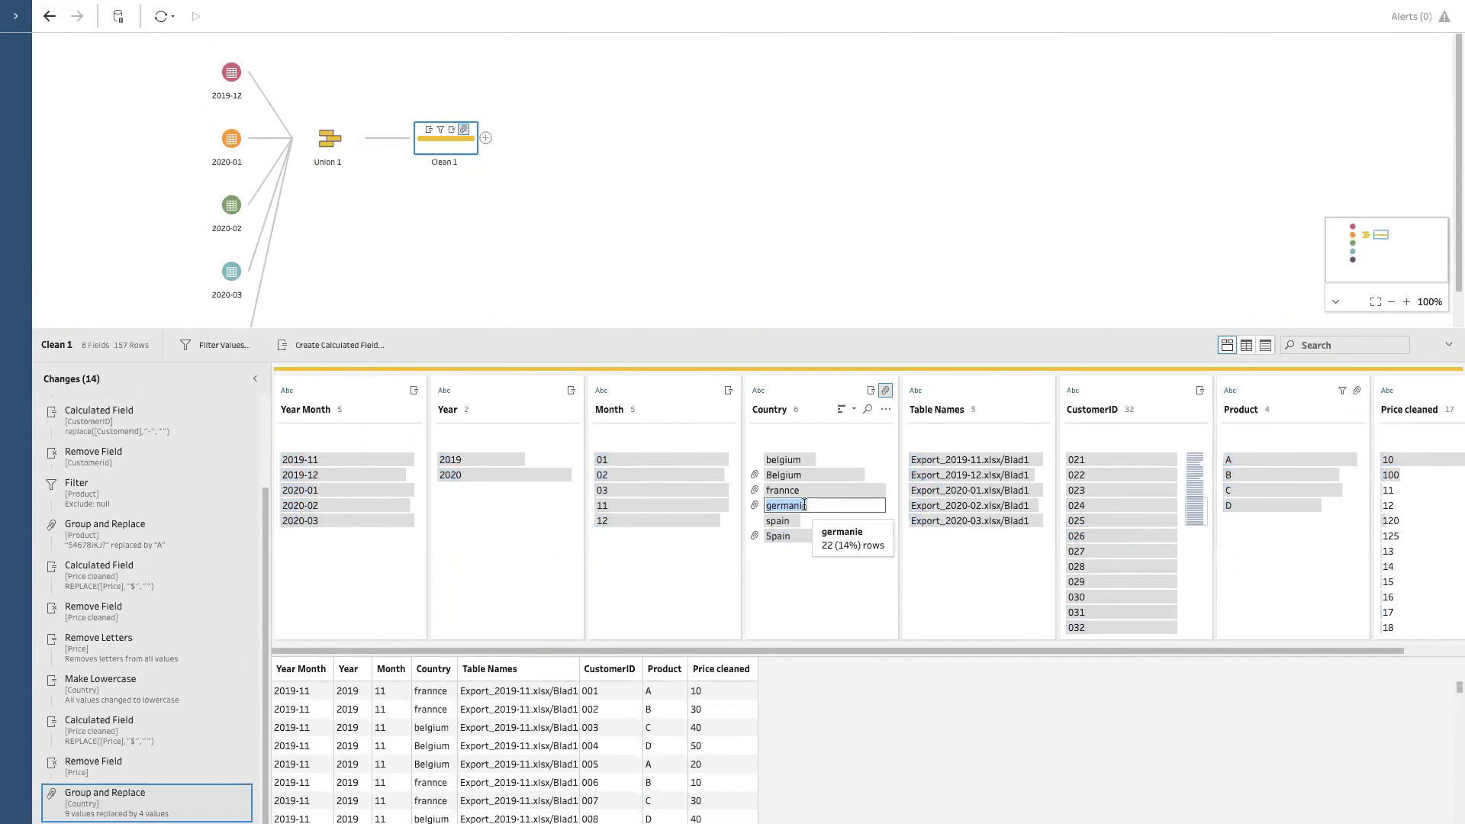
type("Ger")
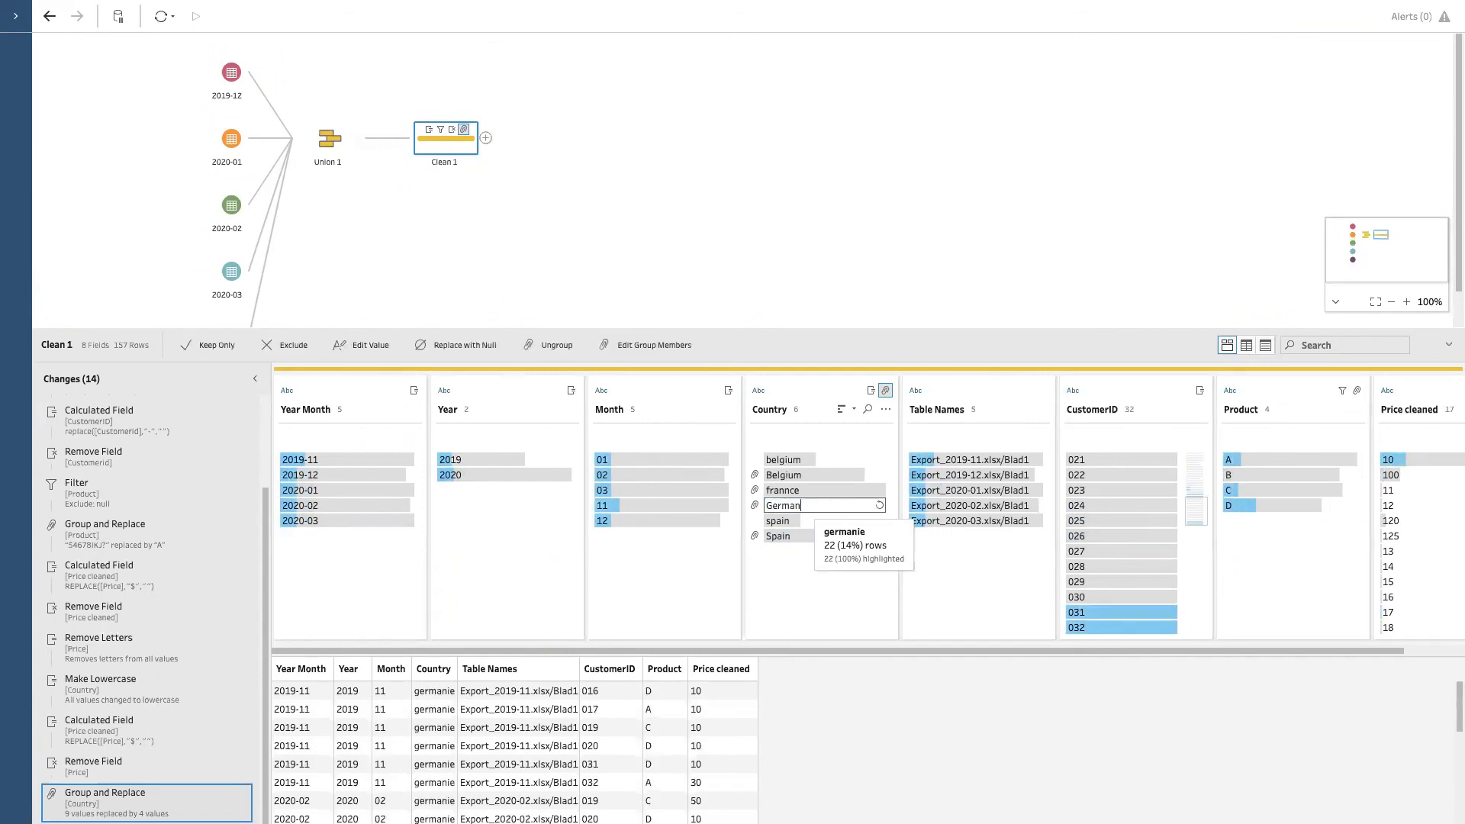
type("many")
key("Return")
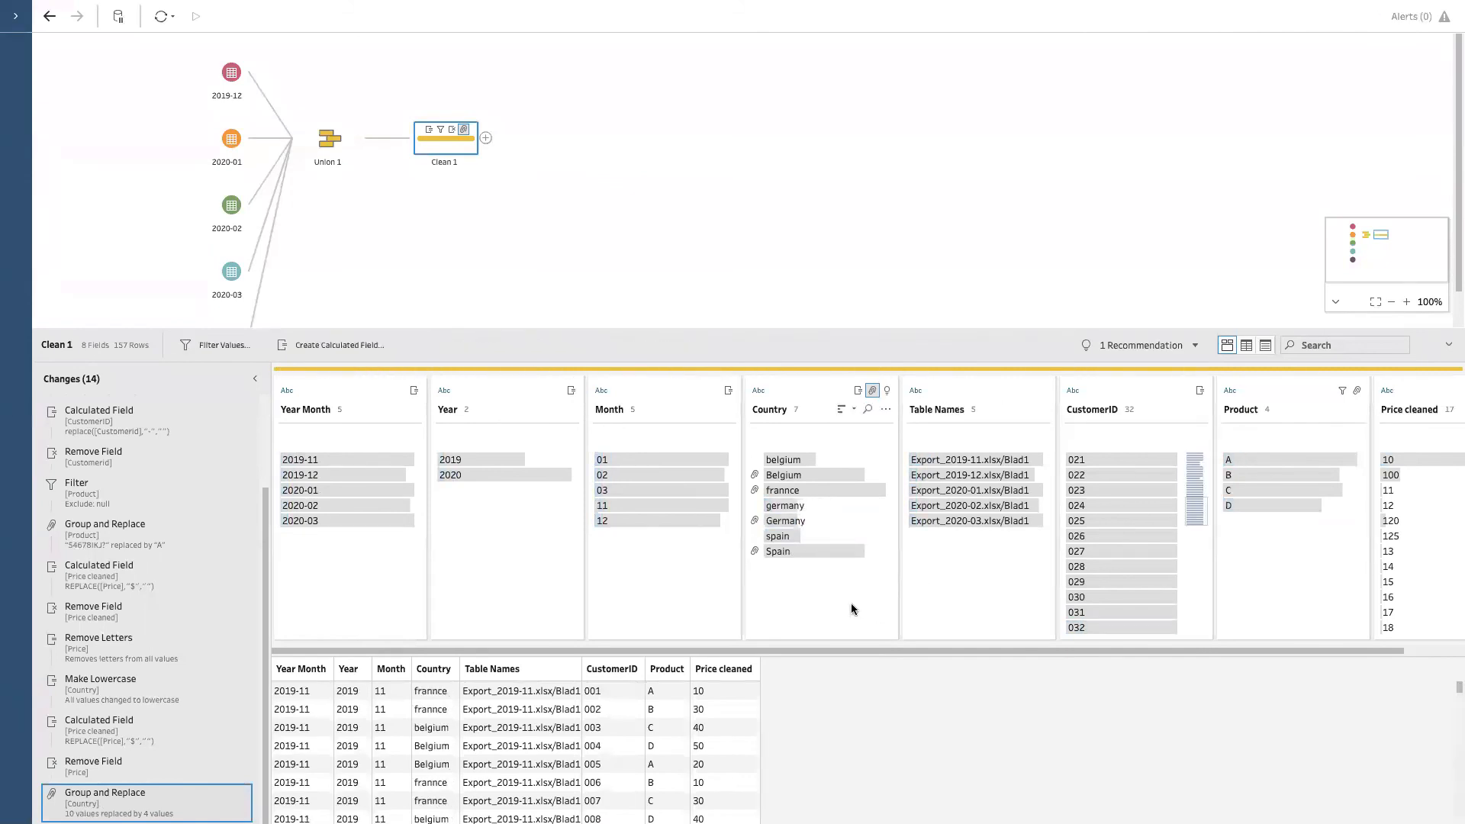
Rename the frannce group to France in the Country field's existing Group and Replace change and finish the grouping.
left_click(794, 506)
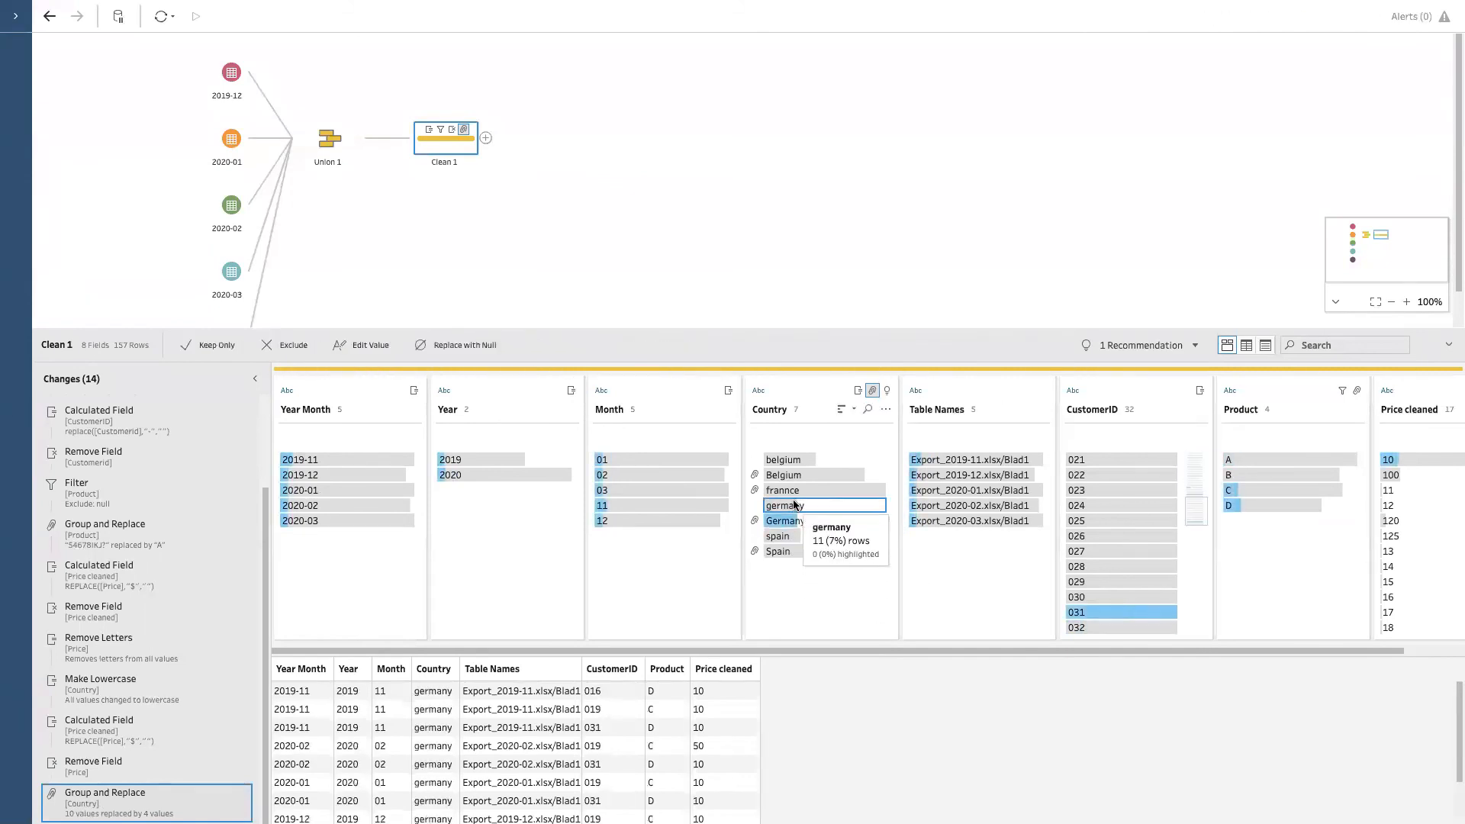
left_click(794, 506)
left_click(226, 796)
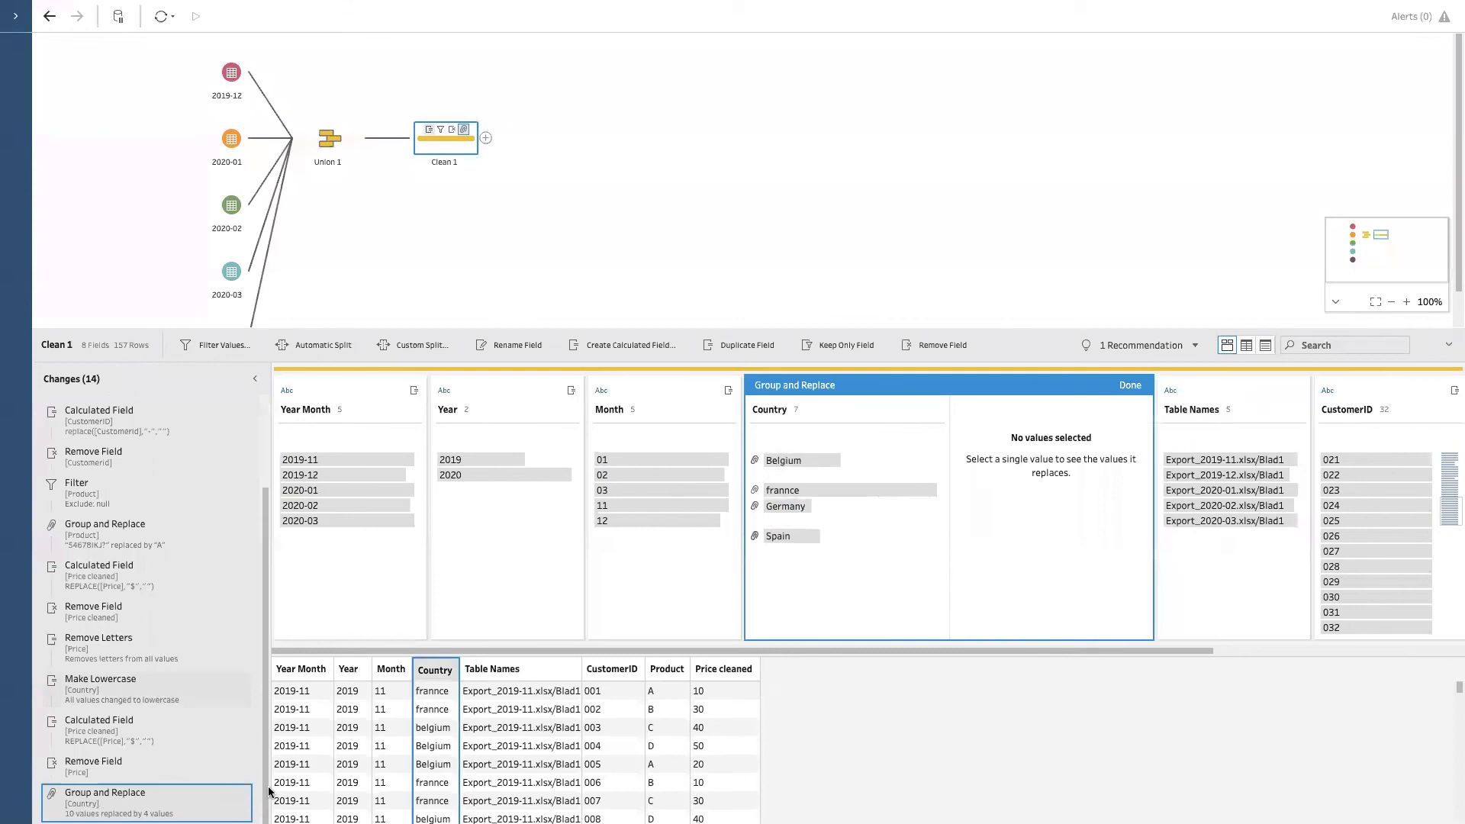
left_click(804, 457)
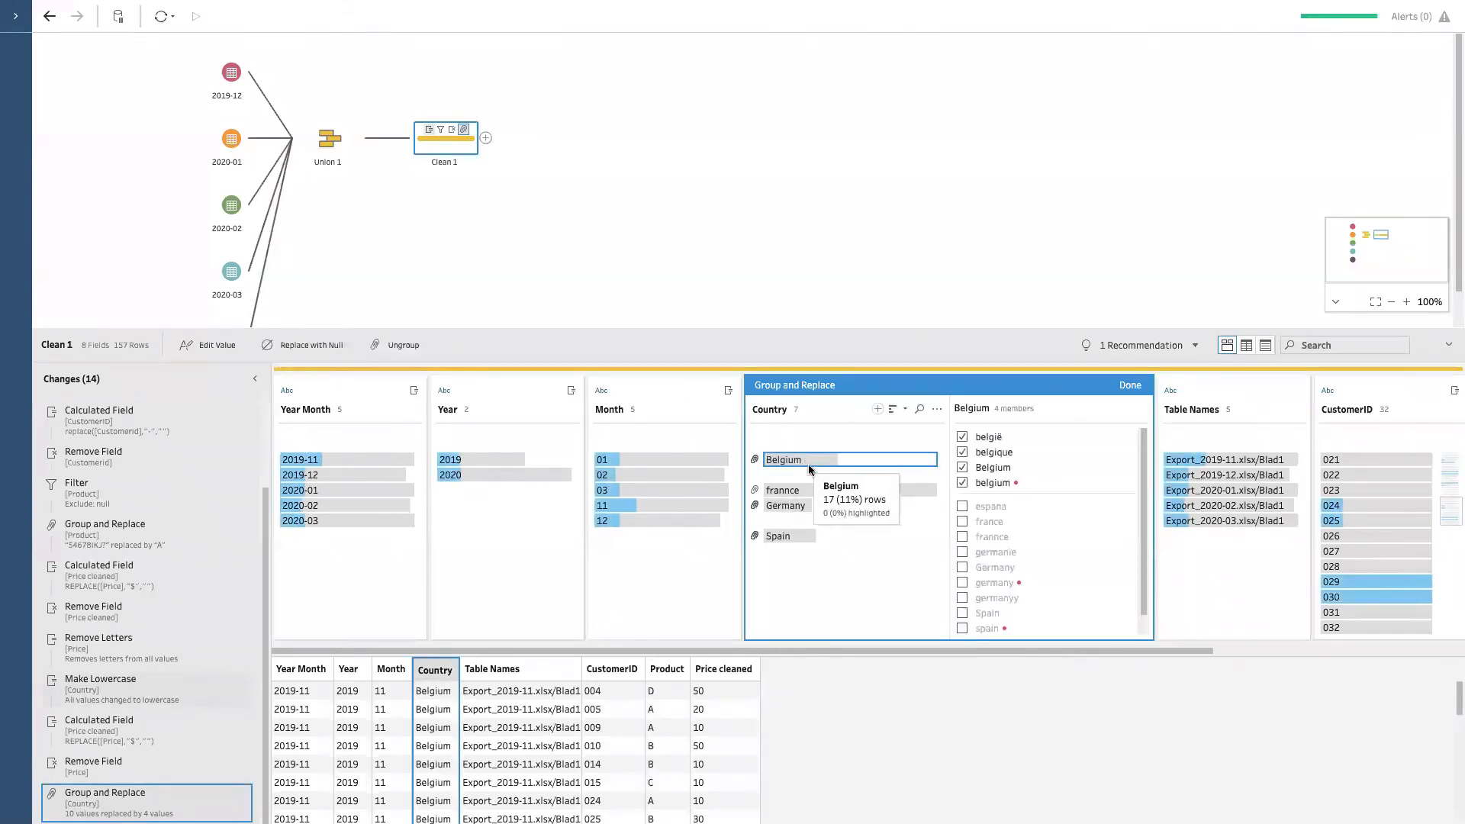
double_click(795, 491)
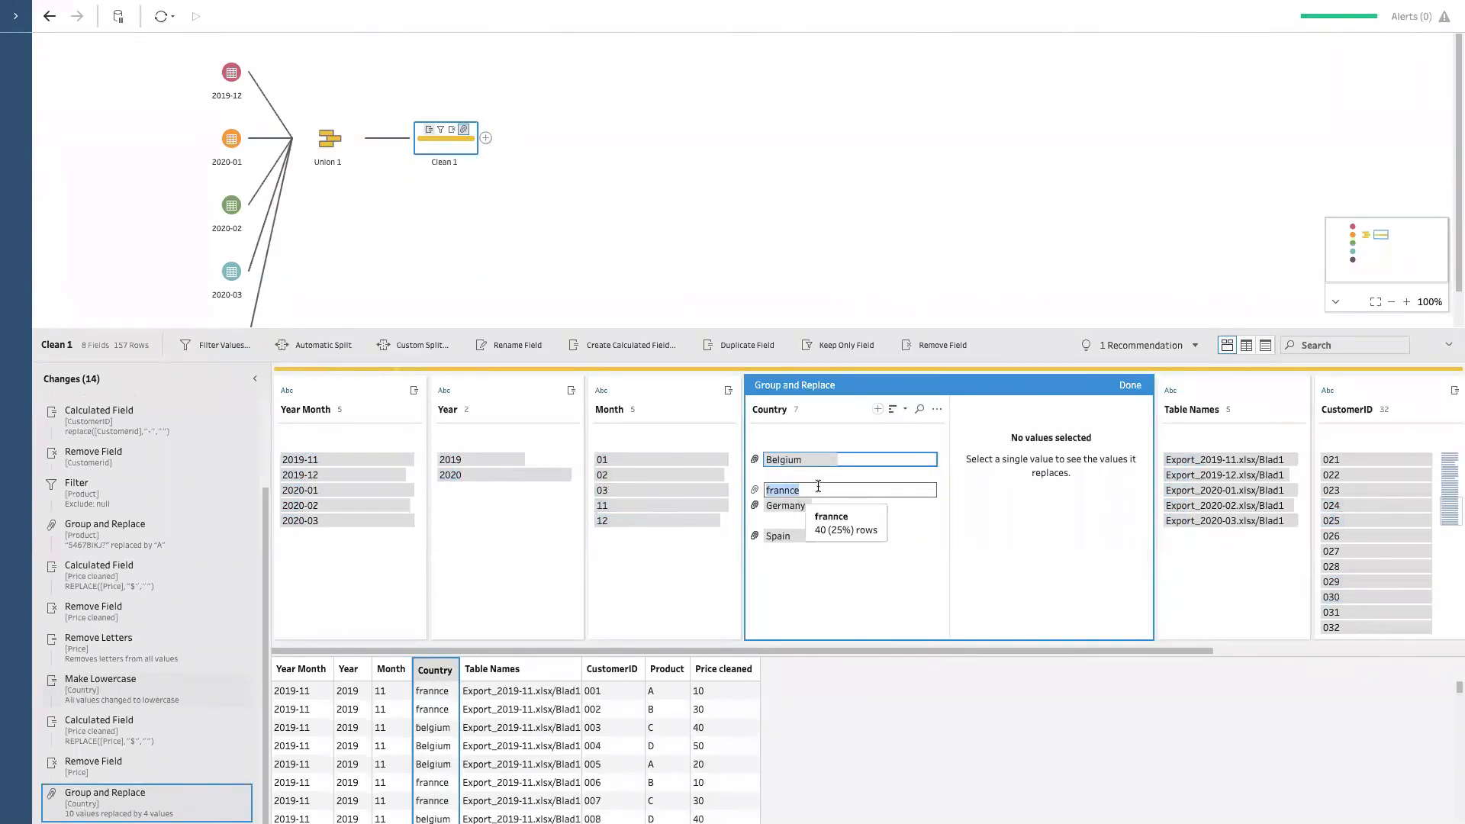
type("Fra")
key("Return")
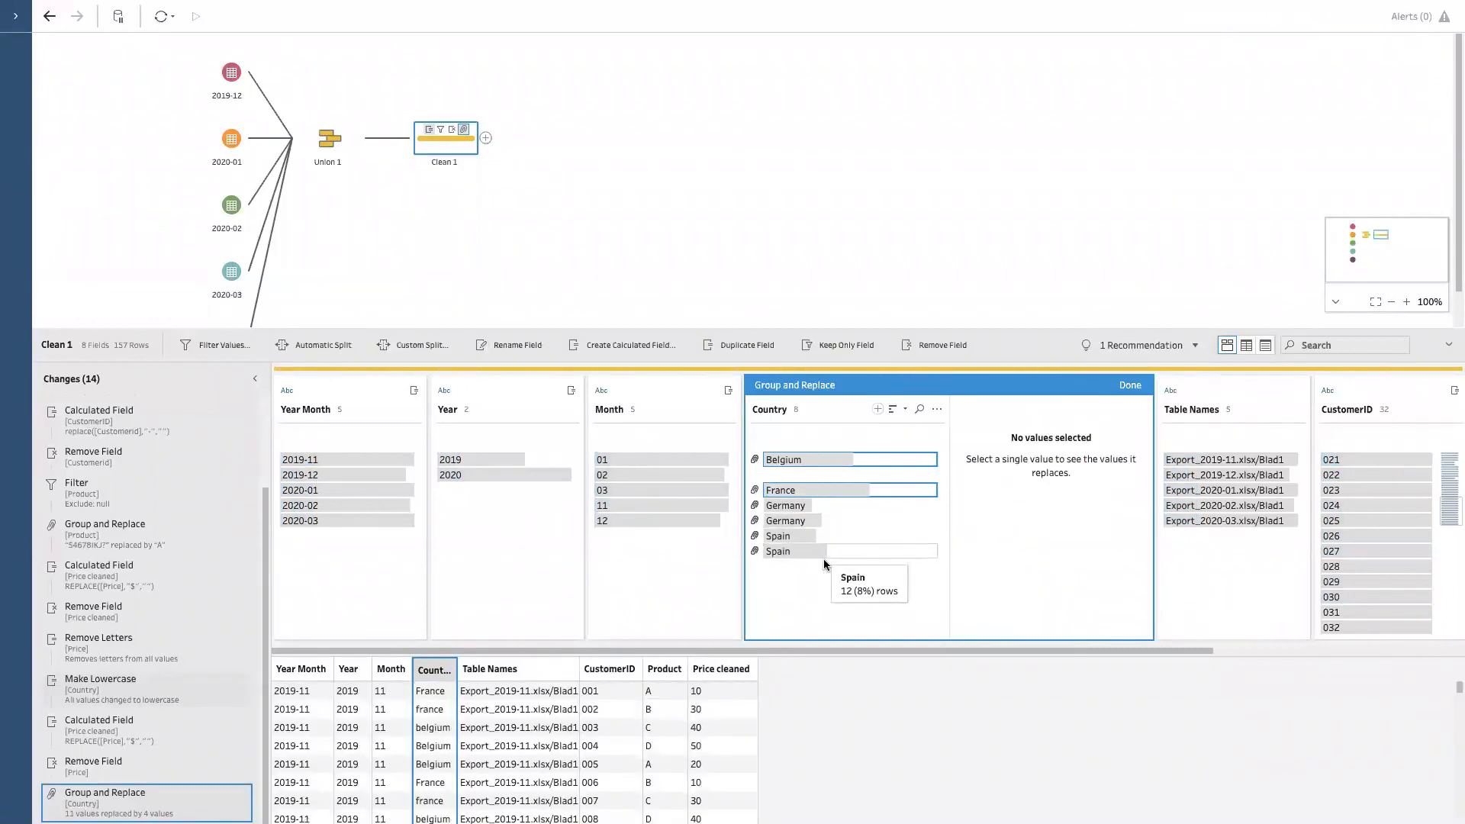
left_click(803, 518)
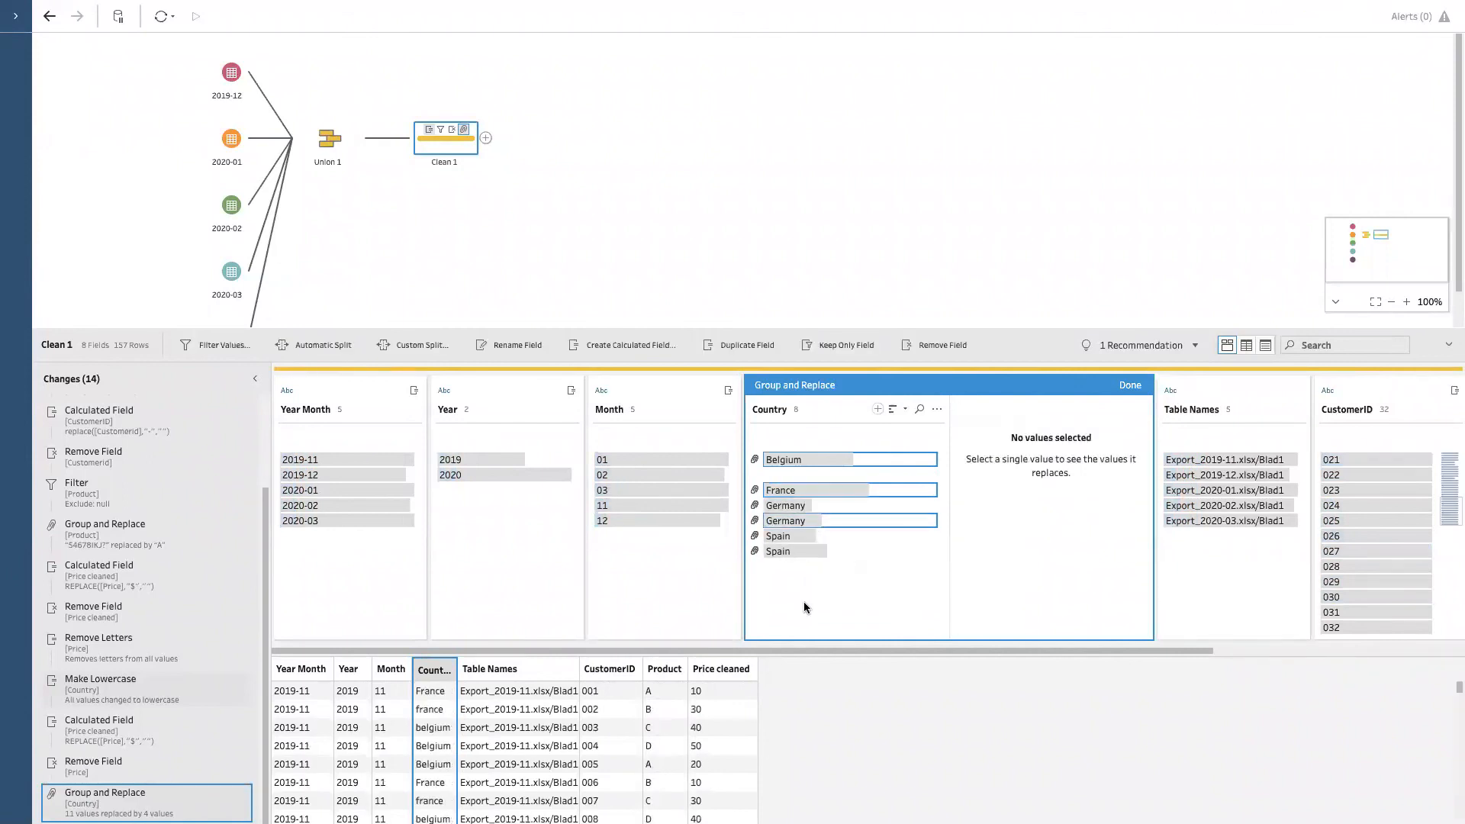
left_click(1125, 386)
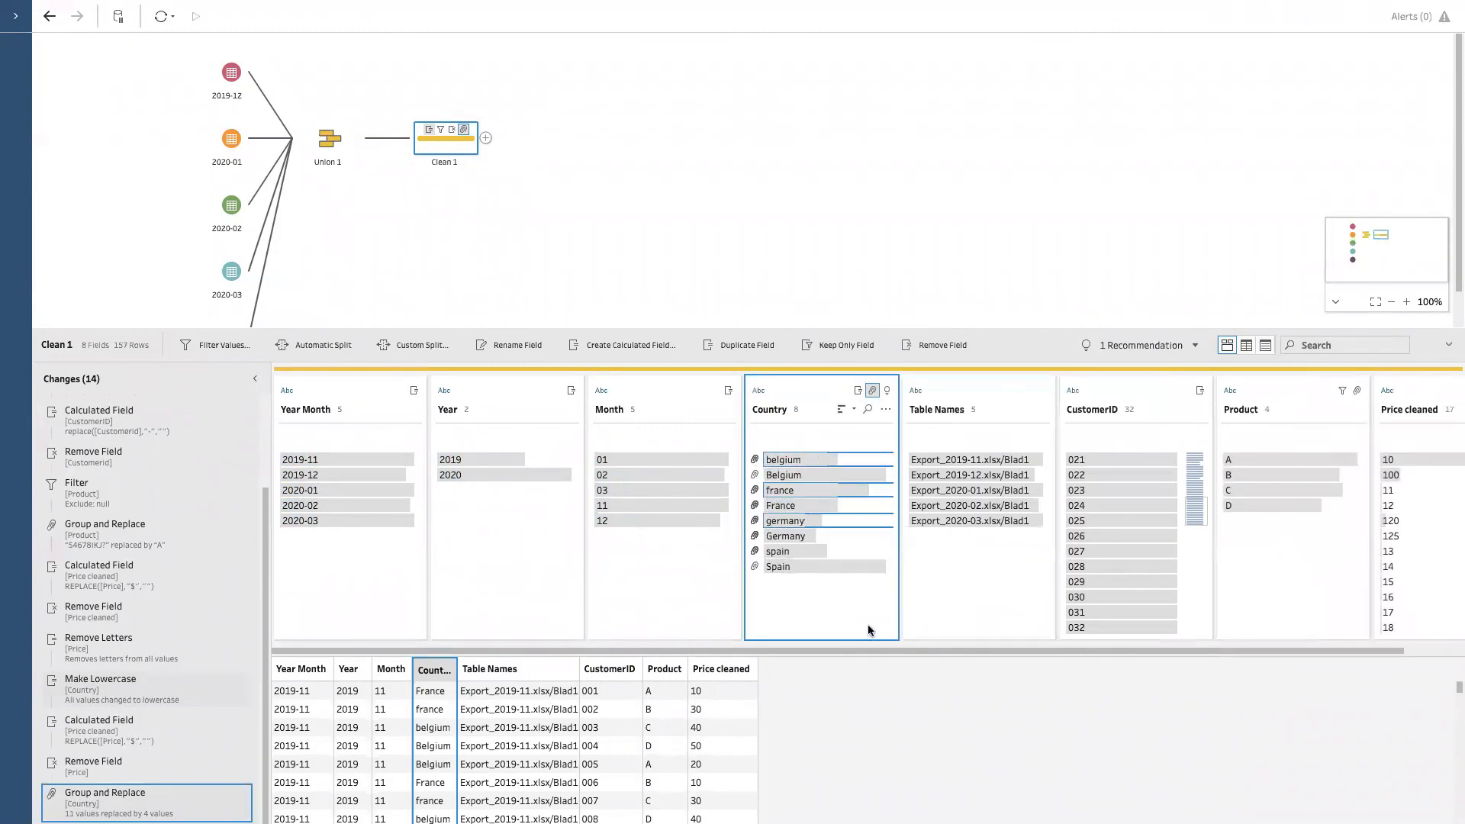
Open the list of further actions available for the Country field.
left_click(885, 410)
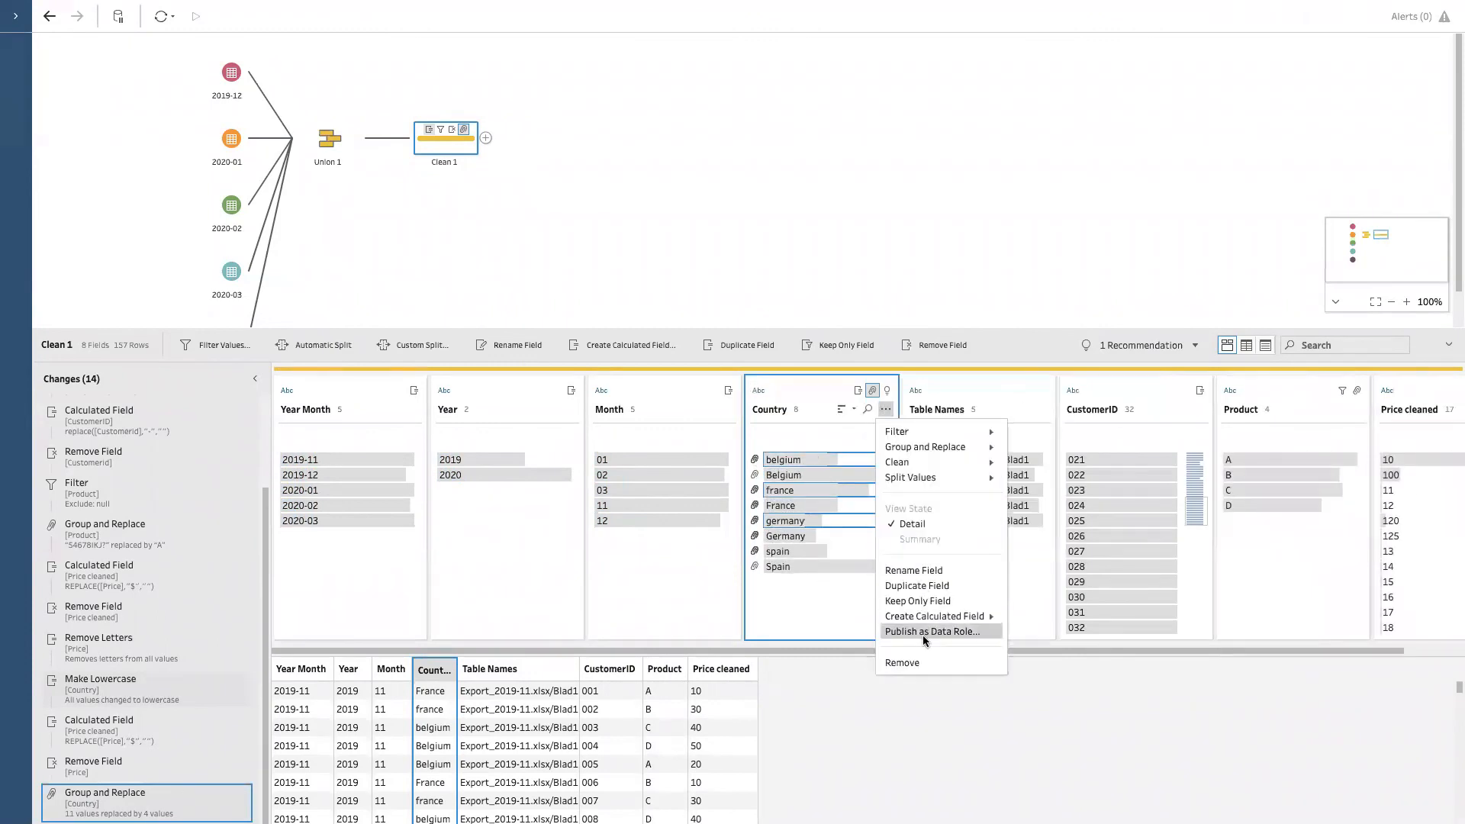
left_click(932, 667)
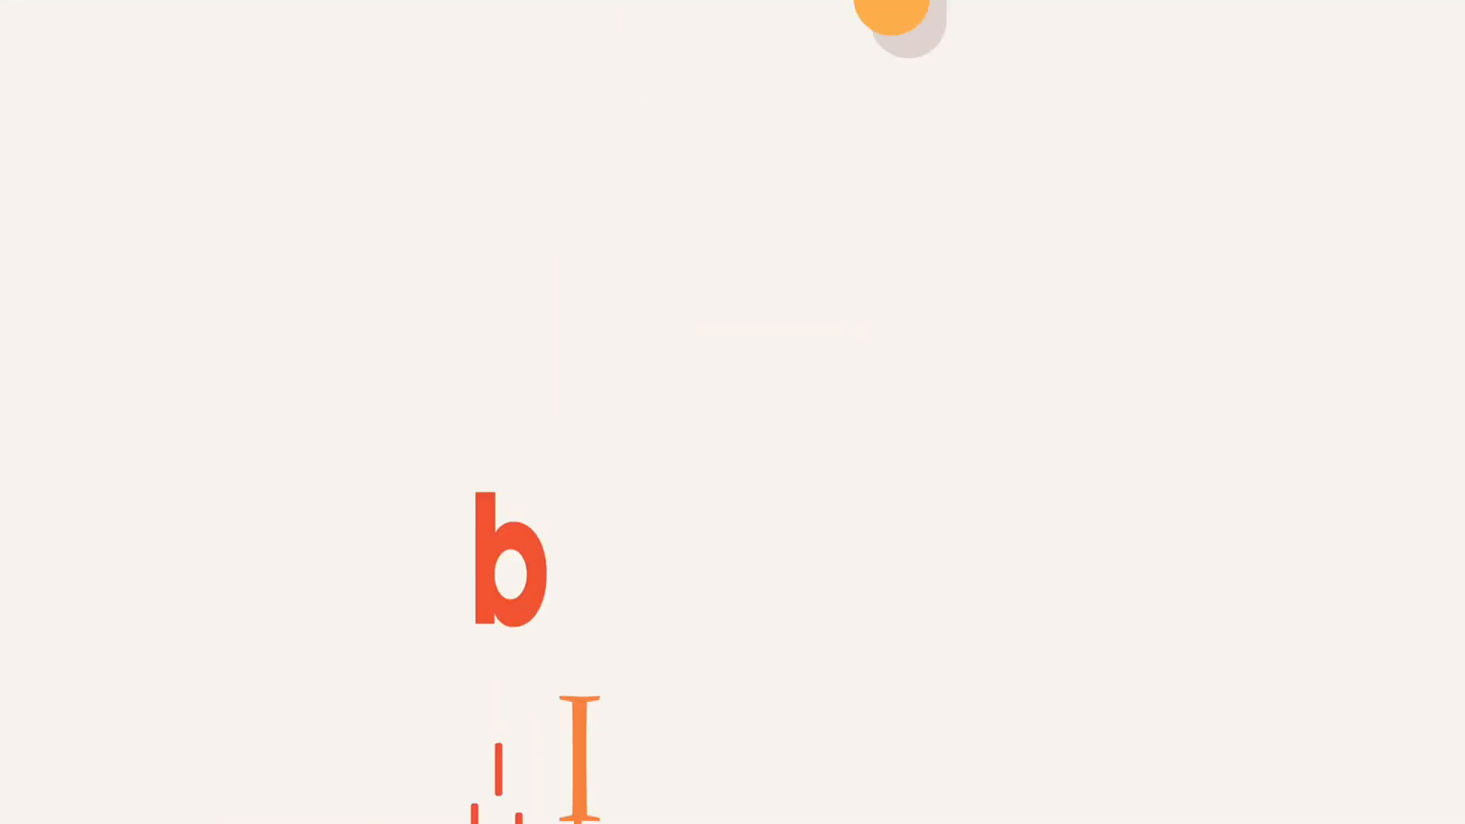